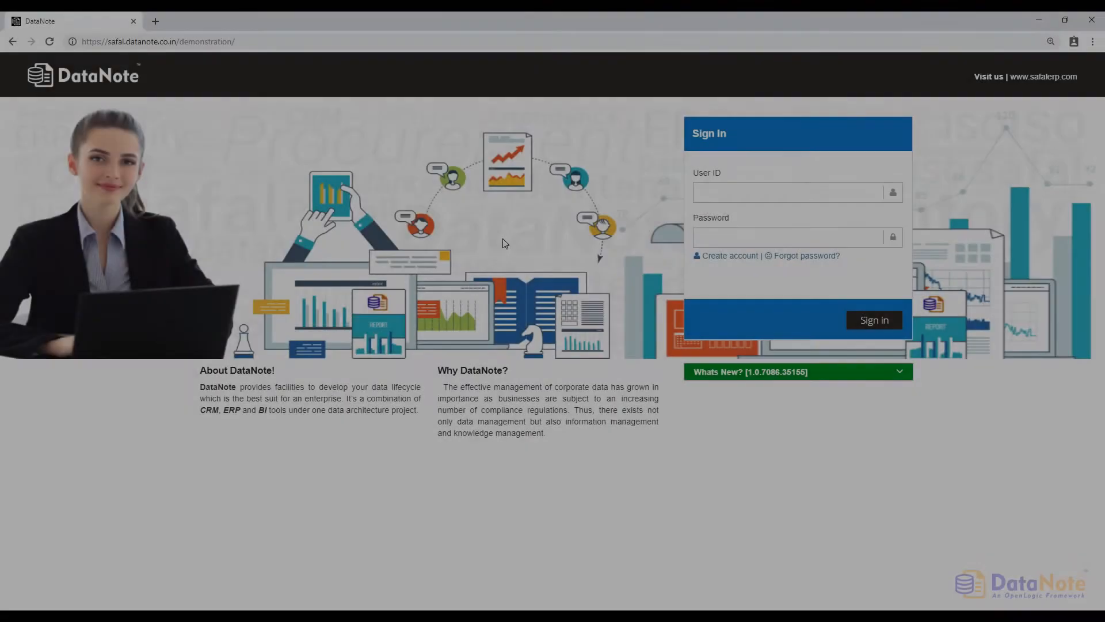
- Sign in to DataNote with the approver's user ID and password
click(804, 193)
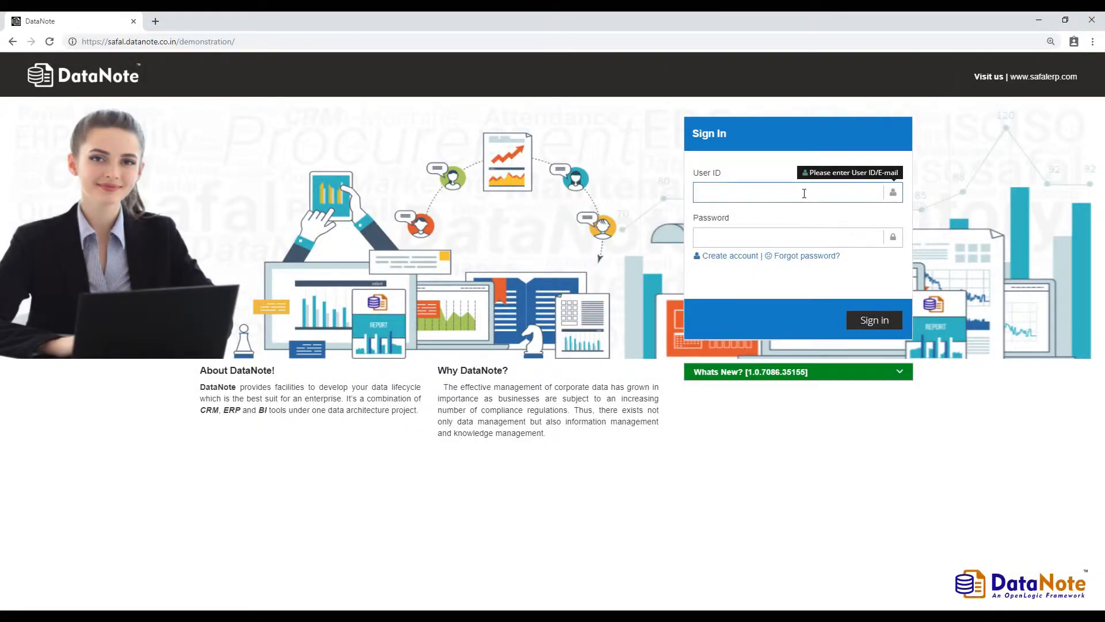
key(Tab)
text(••)
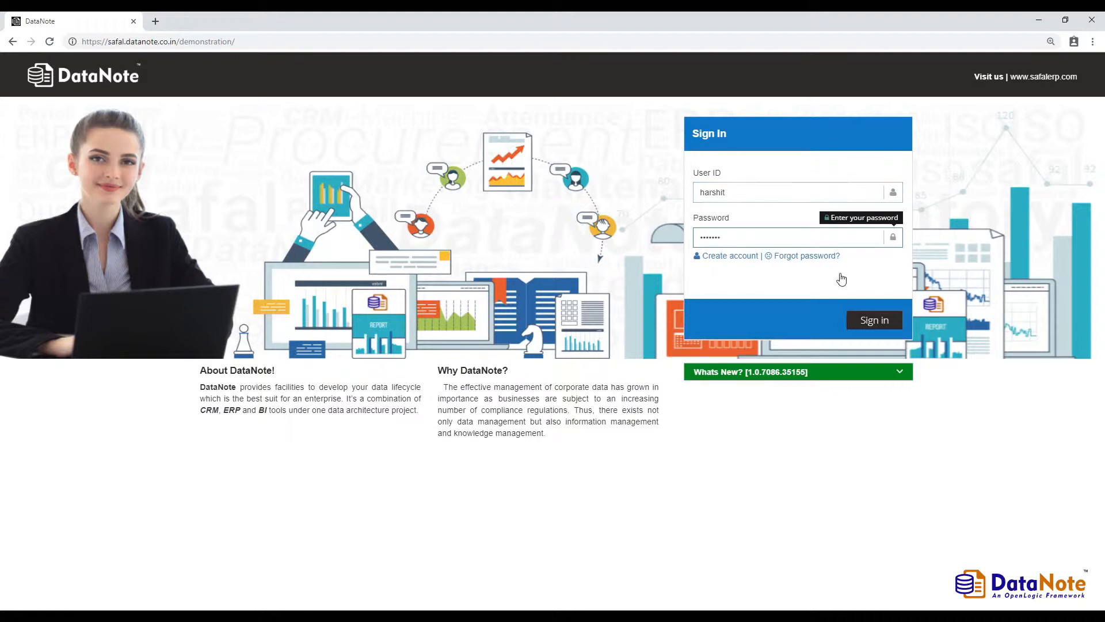
click(872, 320)
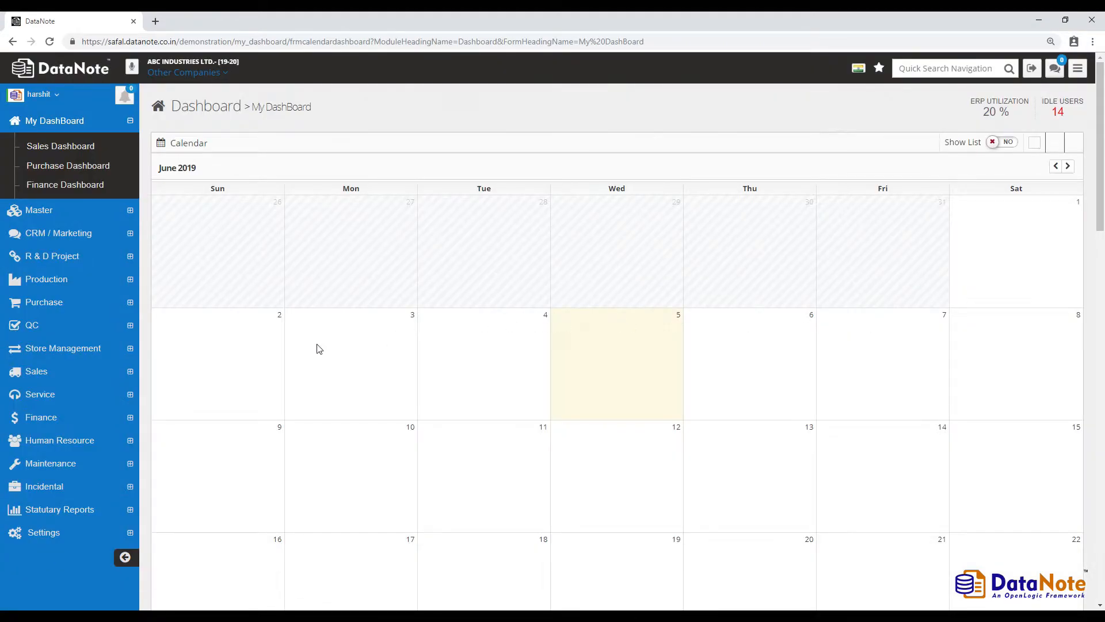
- Go to Settings > User Rights > Design Roles > Approval Authority and collapse all modules
scroll(108, 376, down, 1)
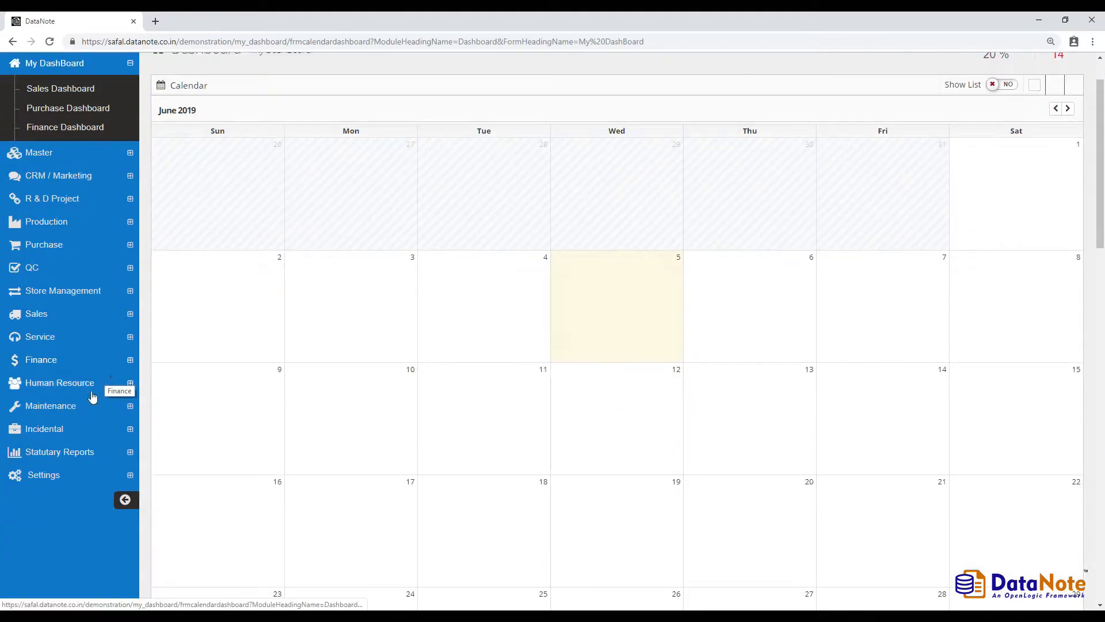
click(65, 474)
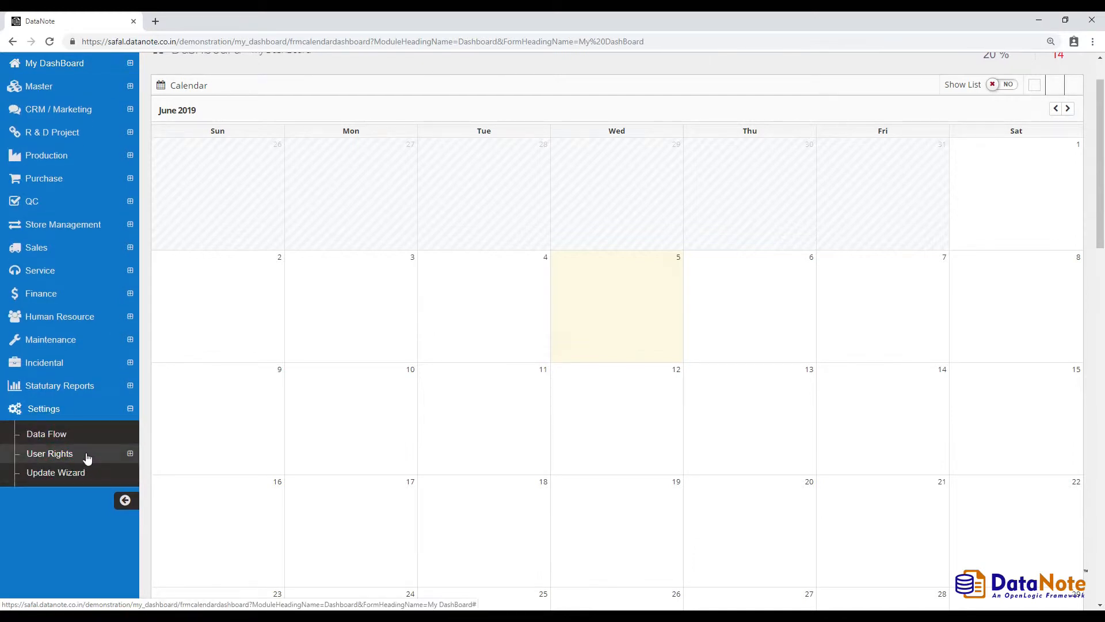
click(87, 456)
click(89, 473)
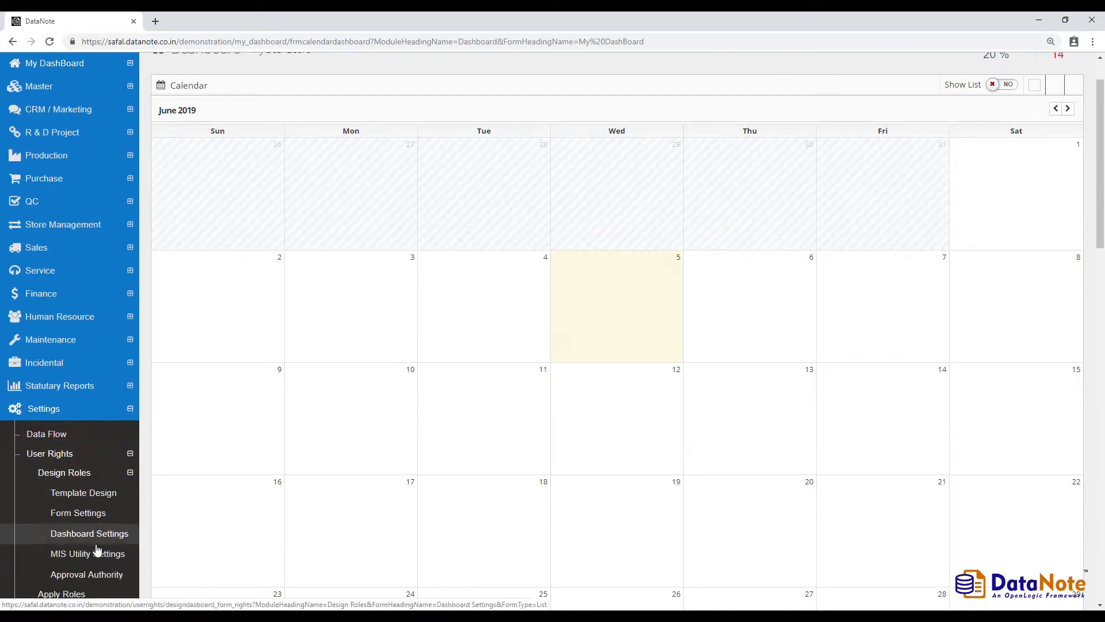
click(95, 573)
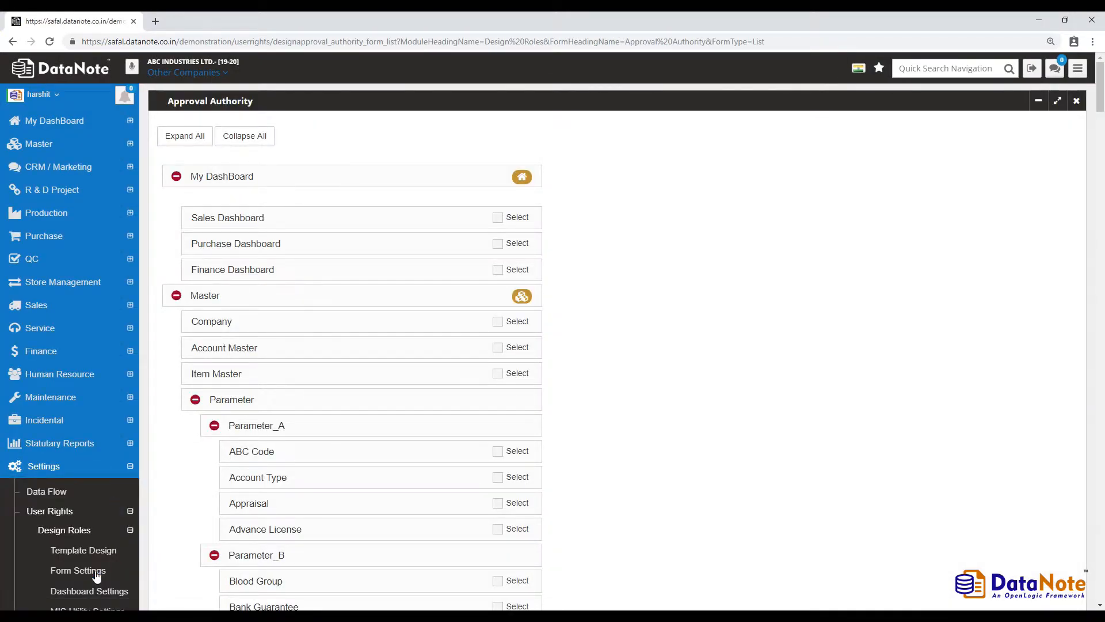
click(253, 138)
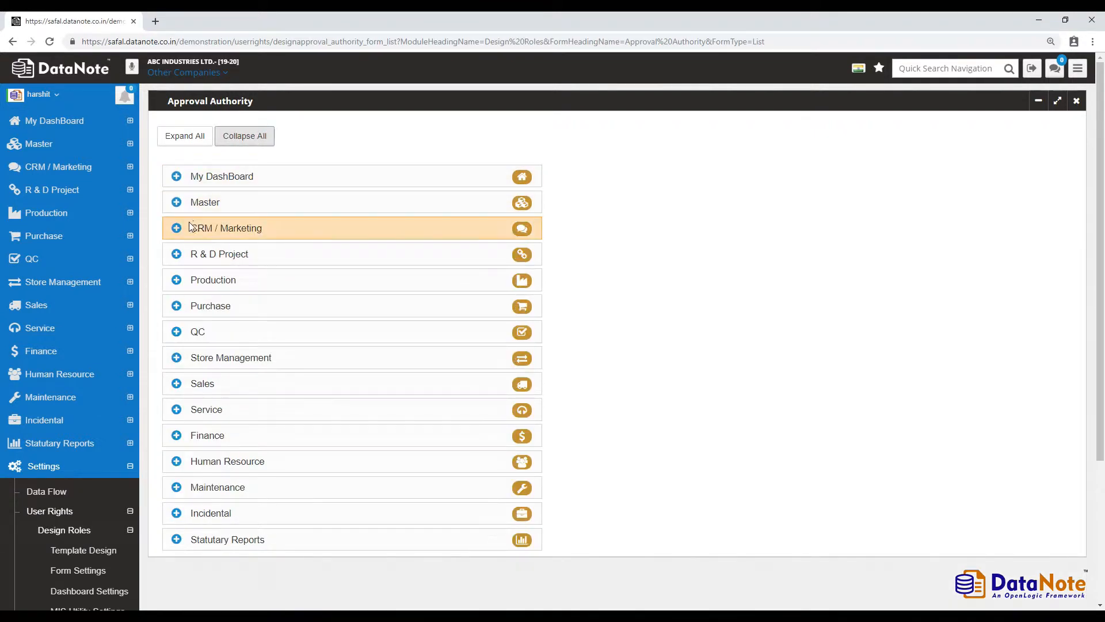
- Tick Proposal under CRM / Marketing for approval and set its category to Domestic
click(176, 228)
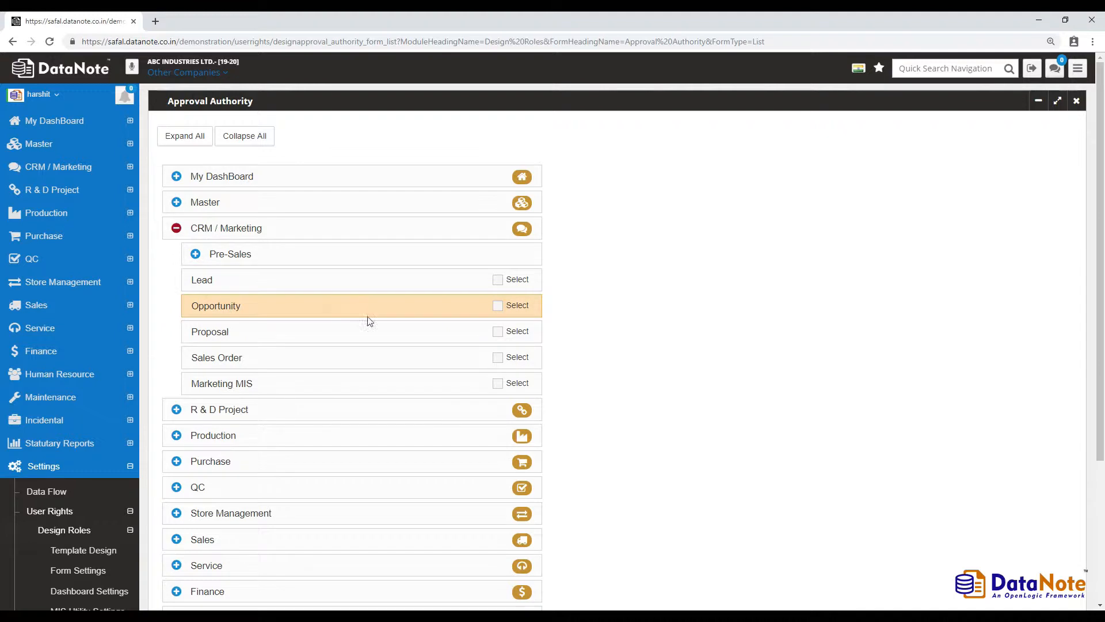
click(498, 337)
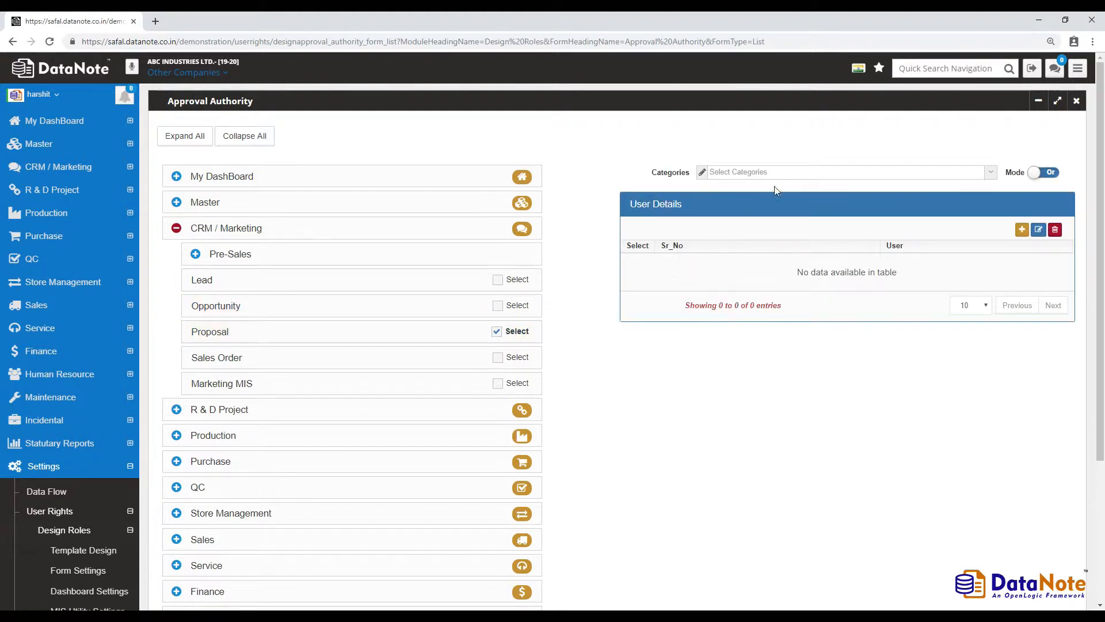
click(783, 172)
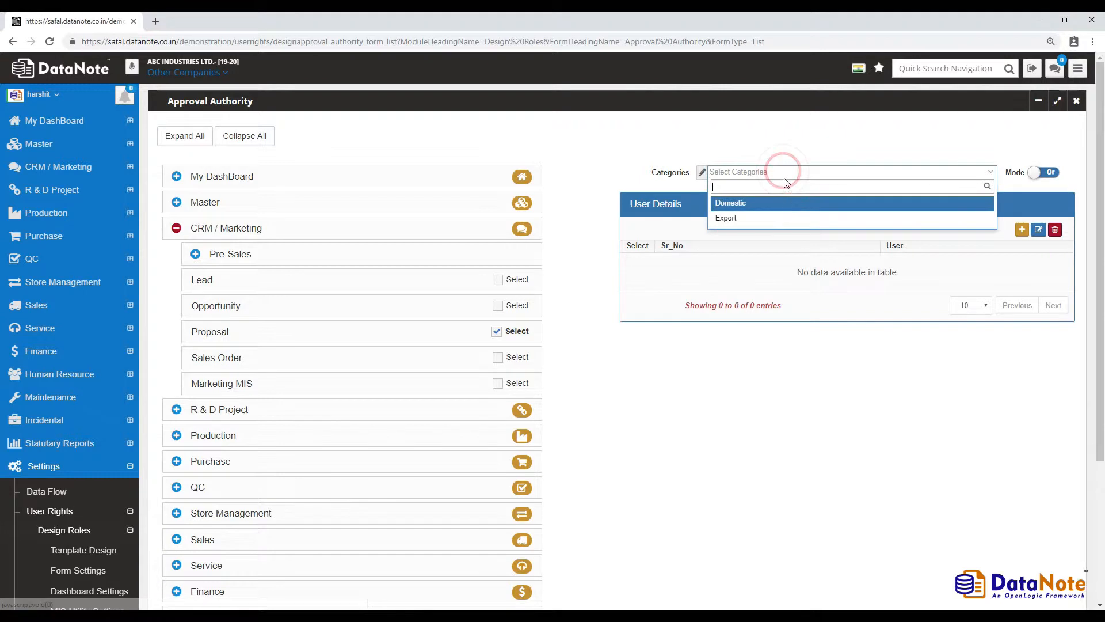
click(806, 204)
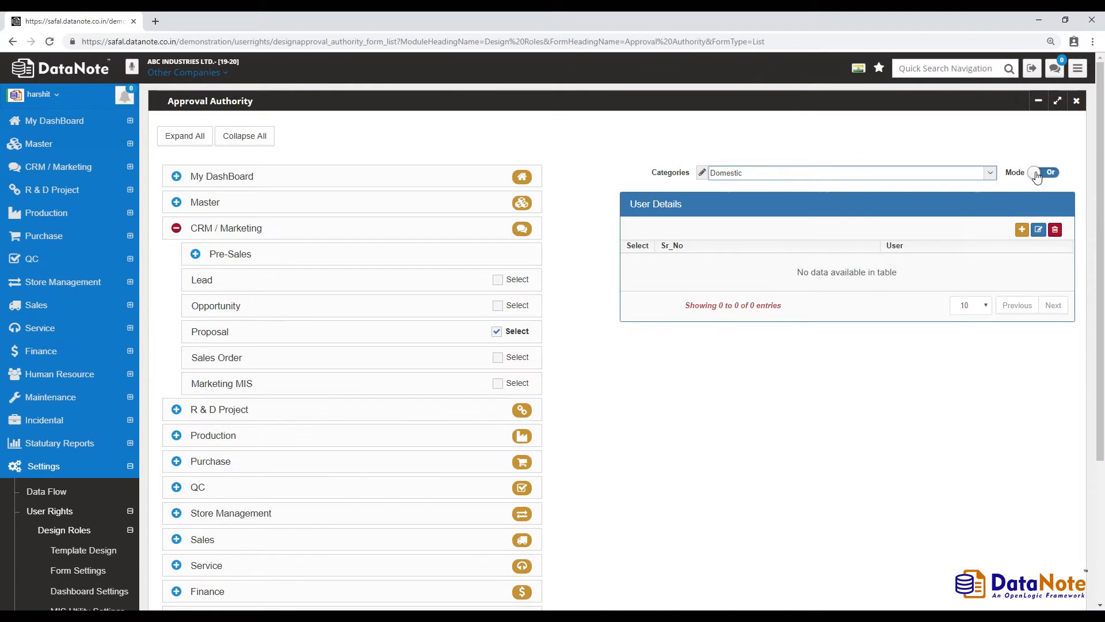
- Keep the approval mode at Or and start adding a new approving user
click(1036, 176)
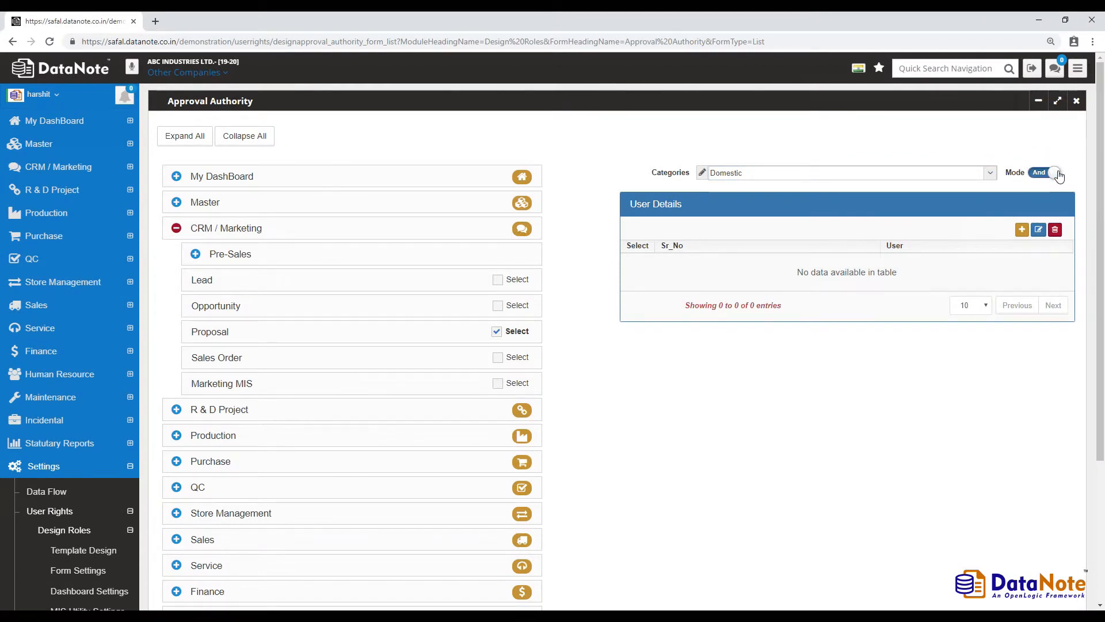
click(1057, 175)
click(1022, 230)
- Search for and save two approving users in the Domestic Proposal User Details list
text(hars)
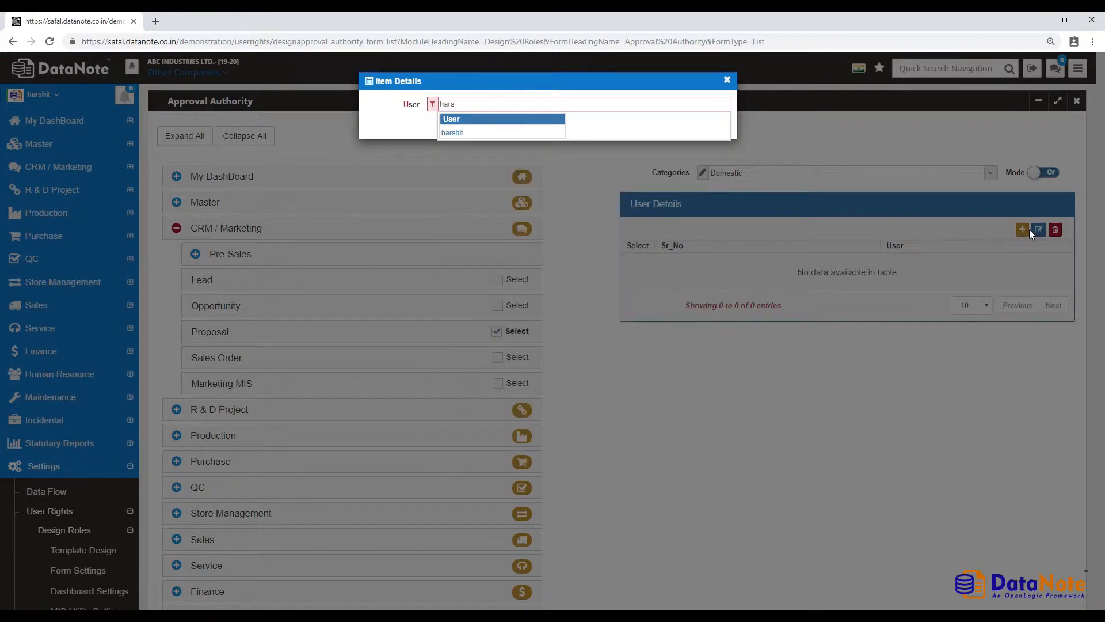
click(542, 131)
click(716, 128)
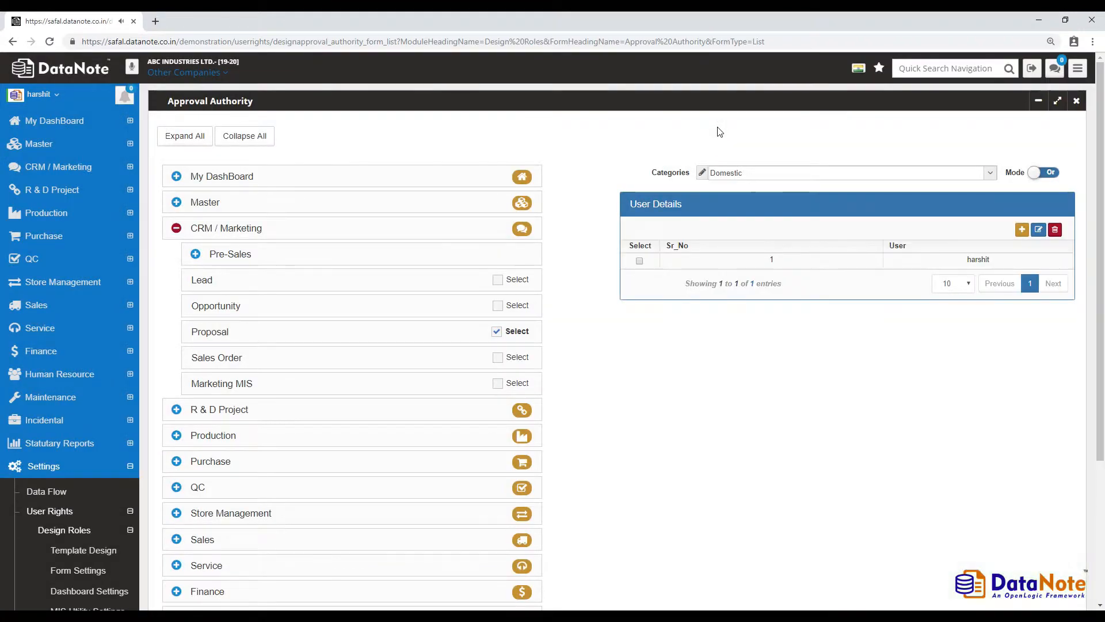
click(1022, 230)
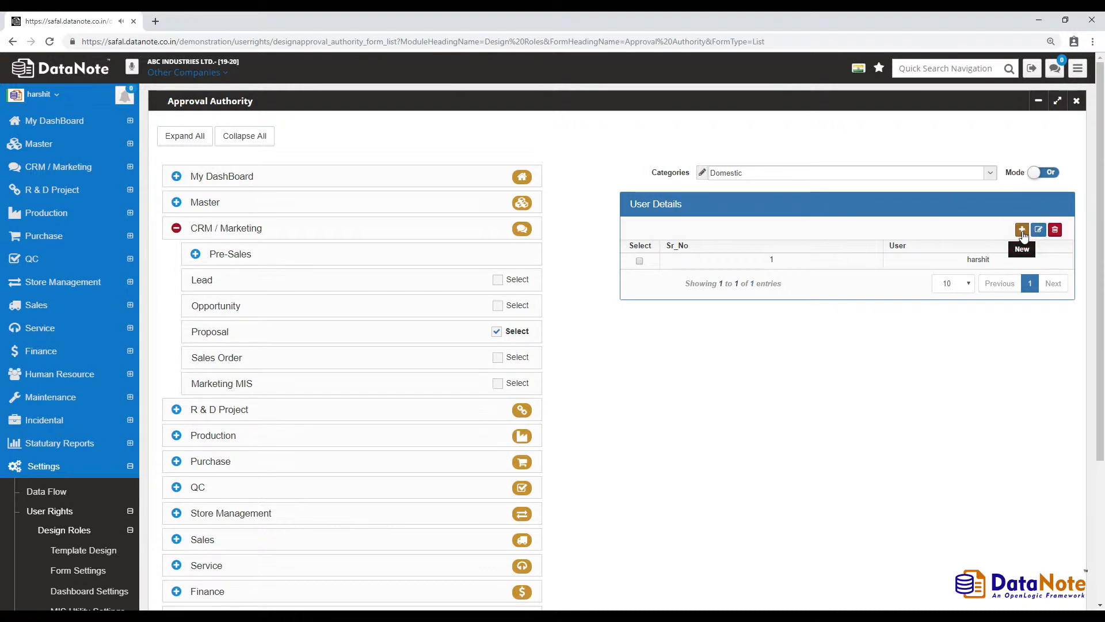
text(d)
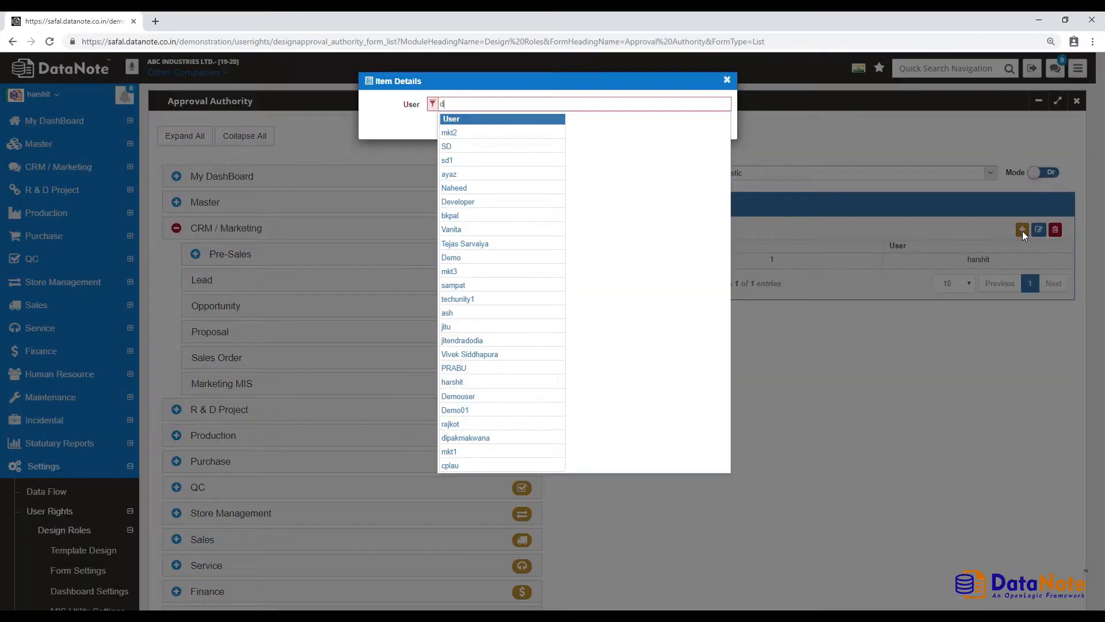
text(ip)
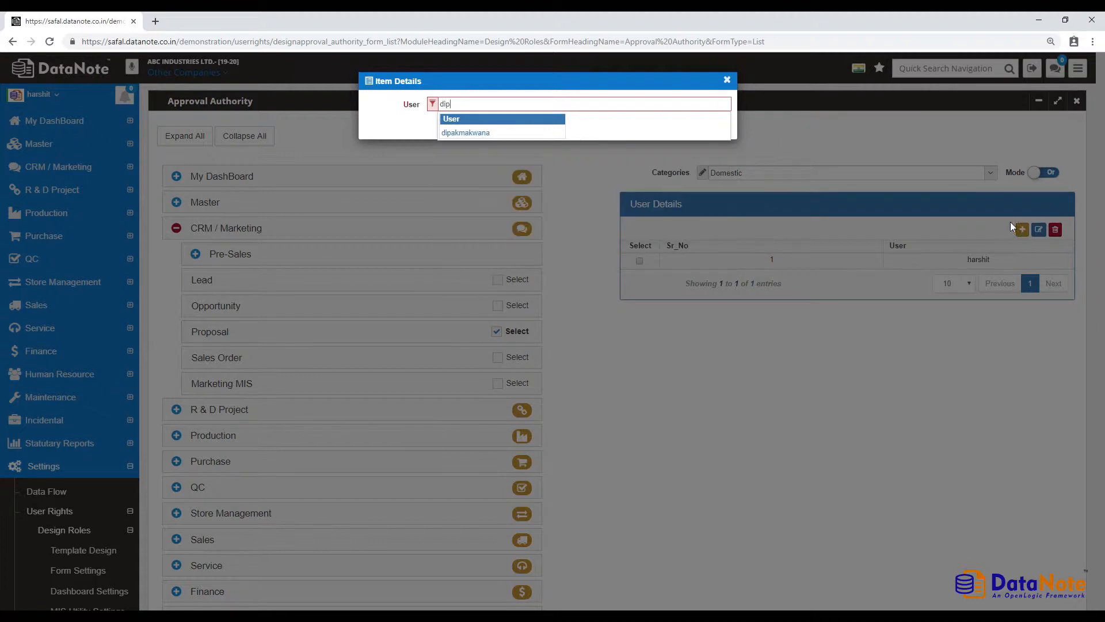
click(537, 132)
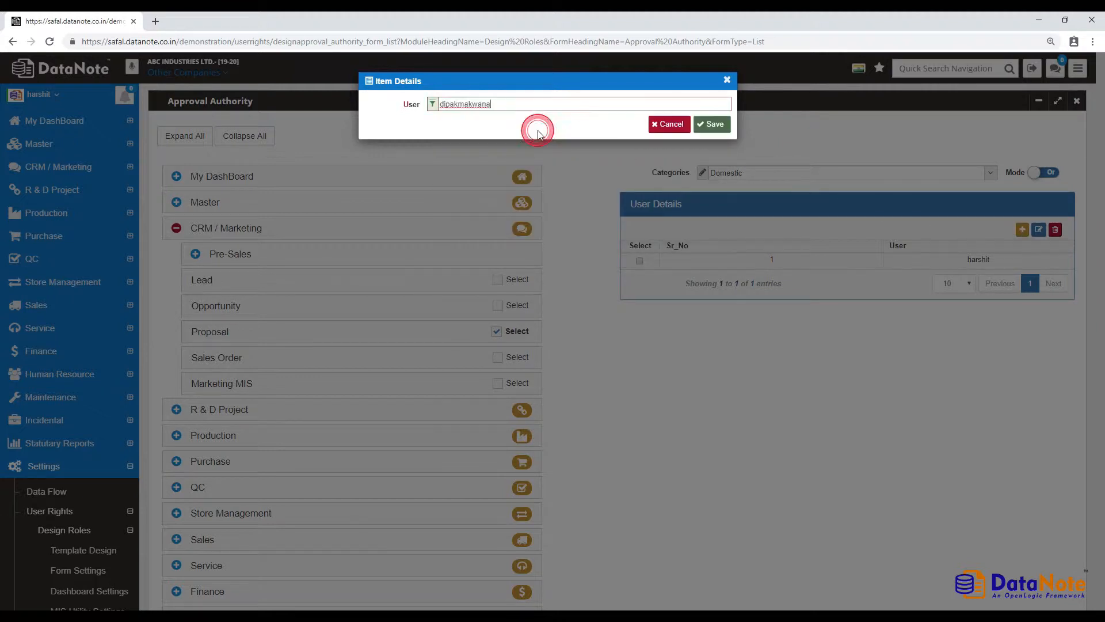
click(711, 124)
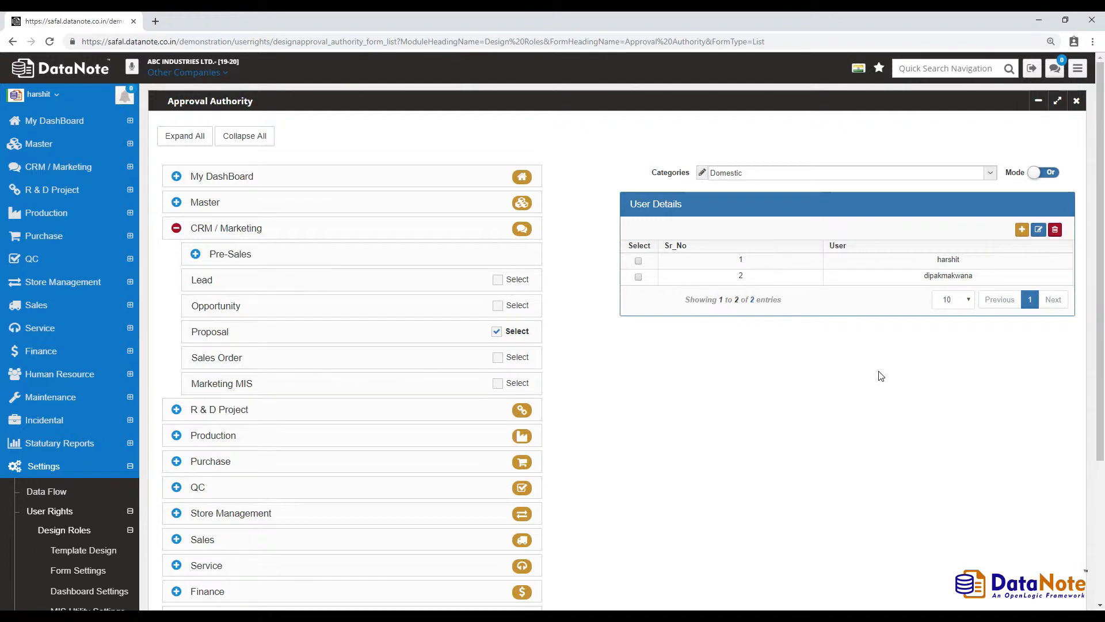
- Log out, sign in with the submitter's credentials, and open the CRM / Marketing Proposal list
click(1031, 68)
click(808, 309)
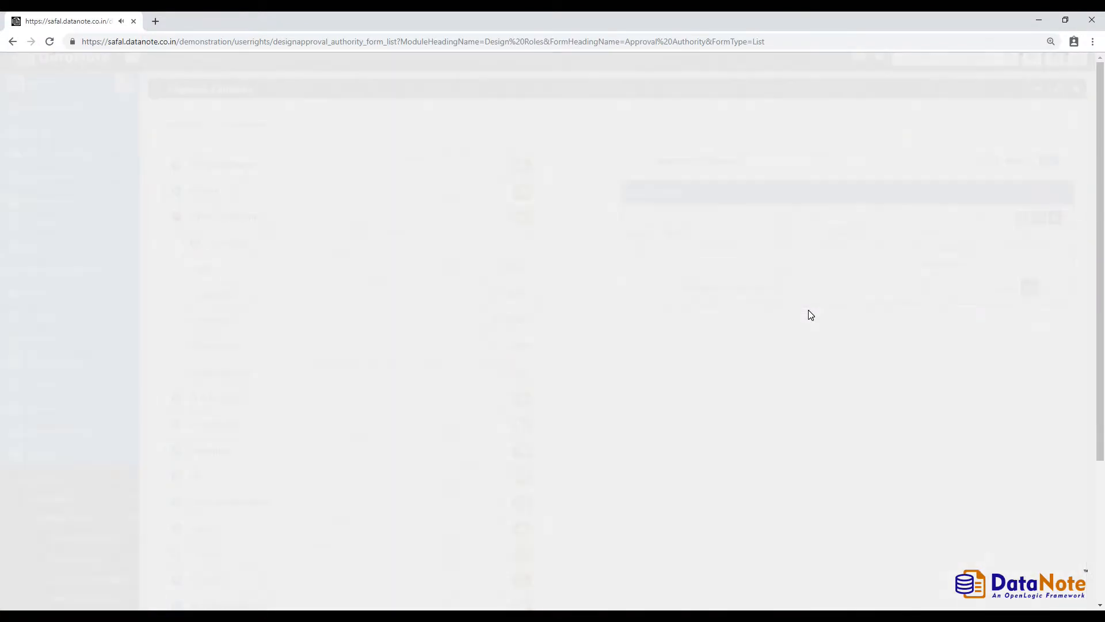
click(813, 192)
text(Demo01)
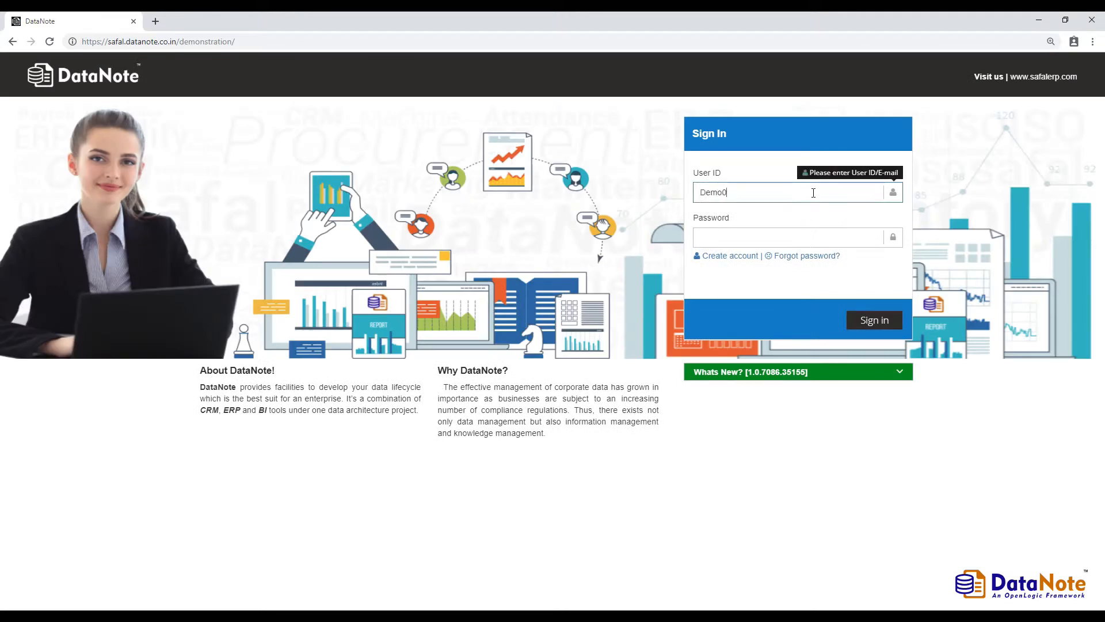
key(Tab)
text(123456)
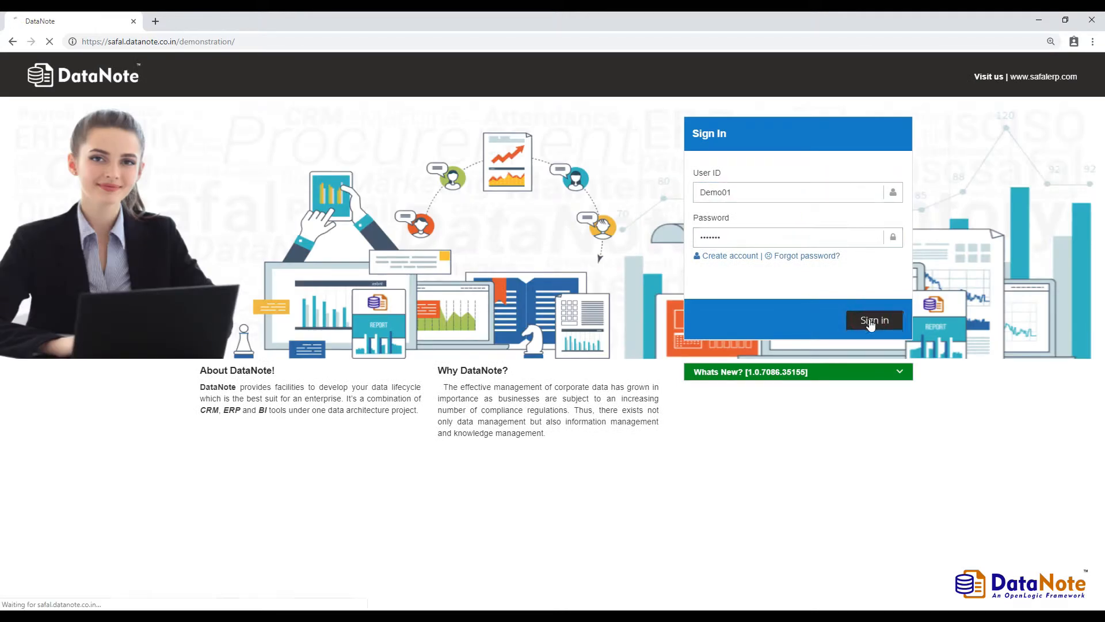
click(874, 320)
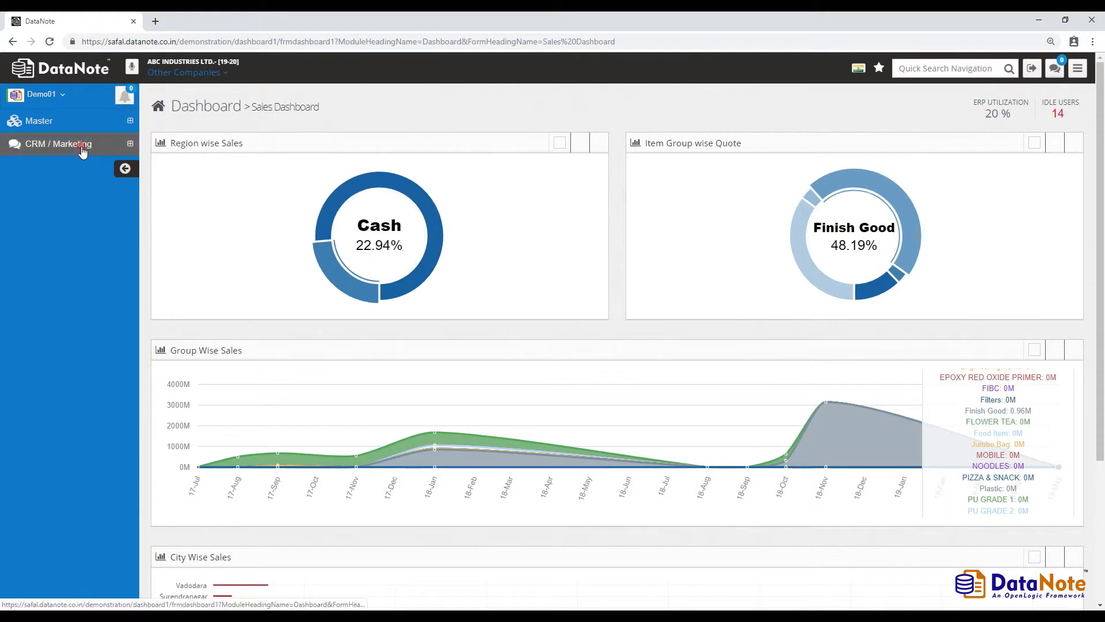
click(58, 143)
click(84, 227)
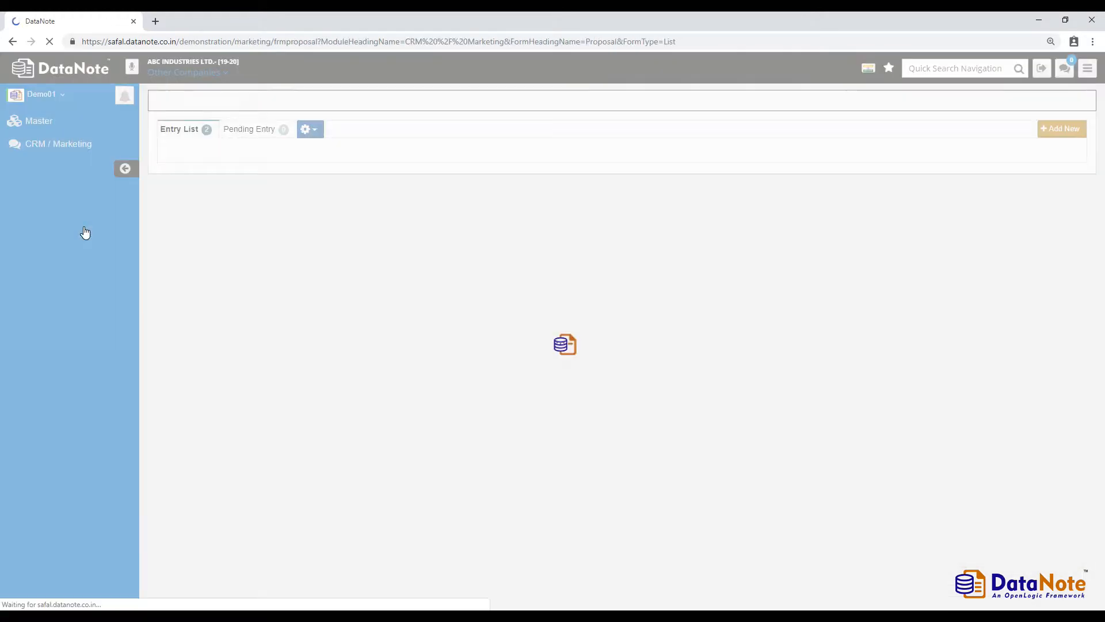
- Create a Domestic proposal for ABC ENTERPRISE PVT. LTD., Ahmedabad site, reference Q001, with remarks
click(1006, 131)
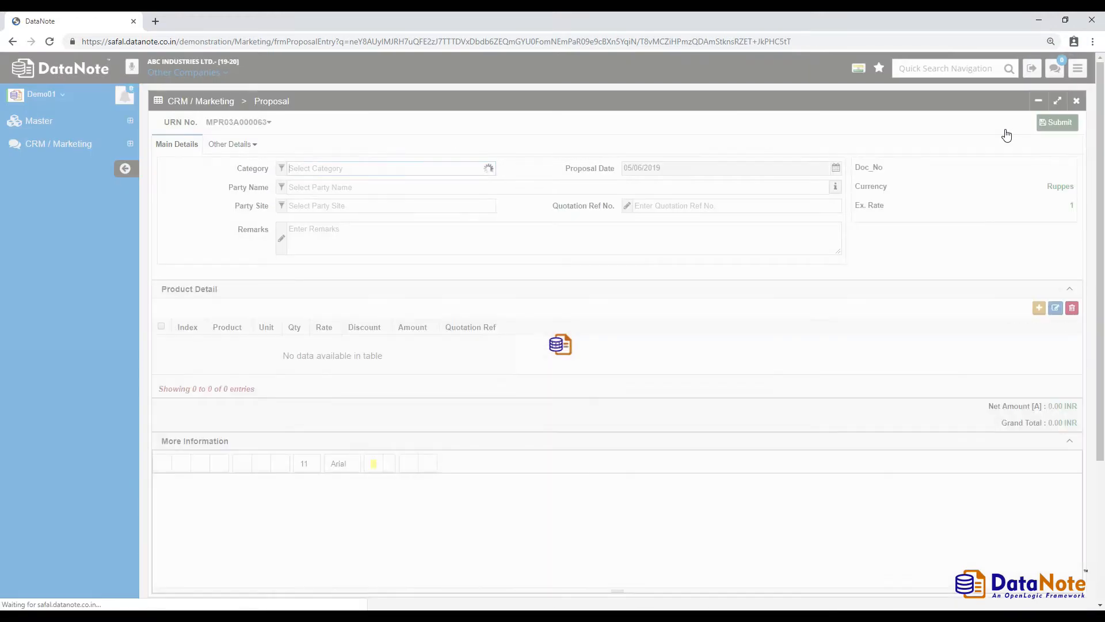
click(406, 205)
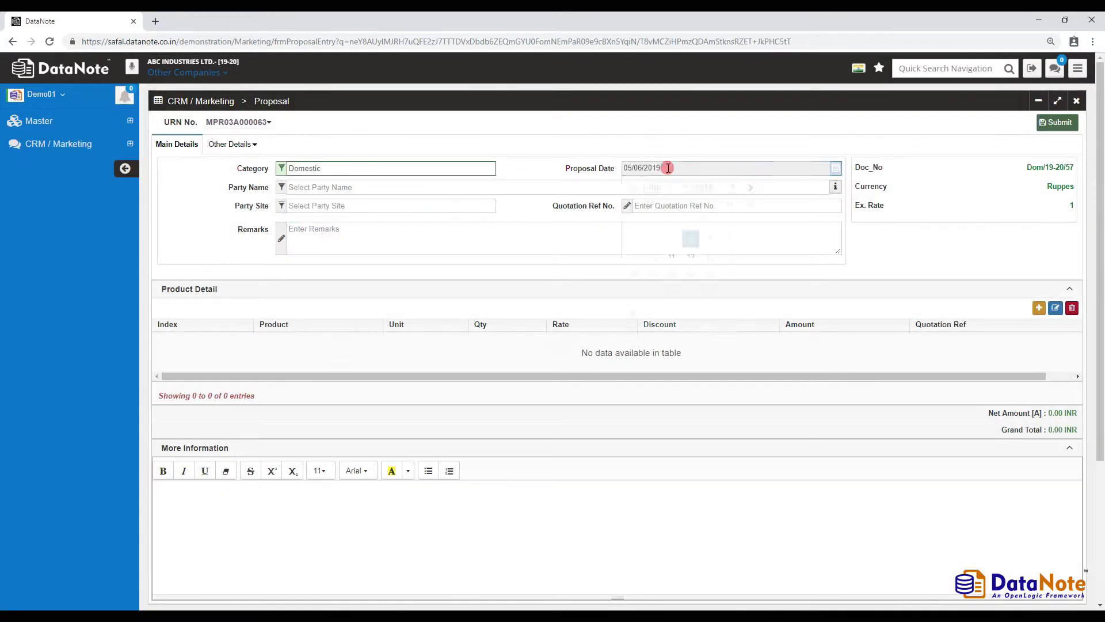
click(429, 266)
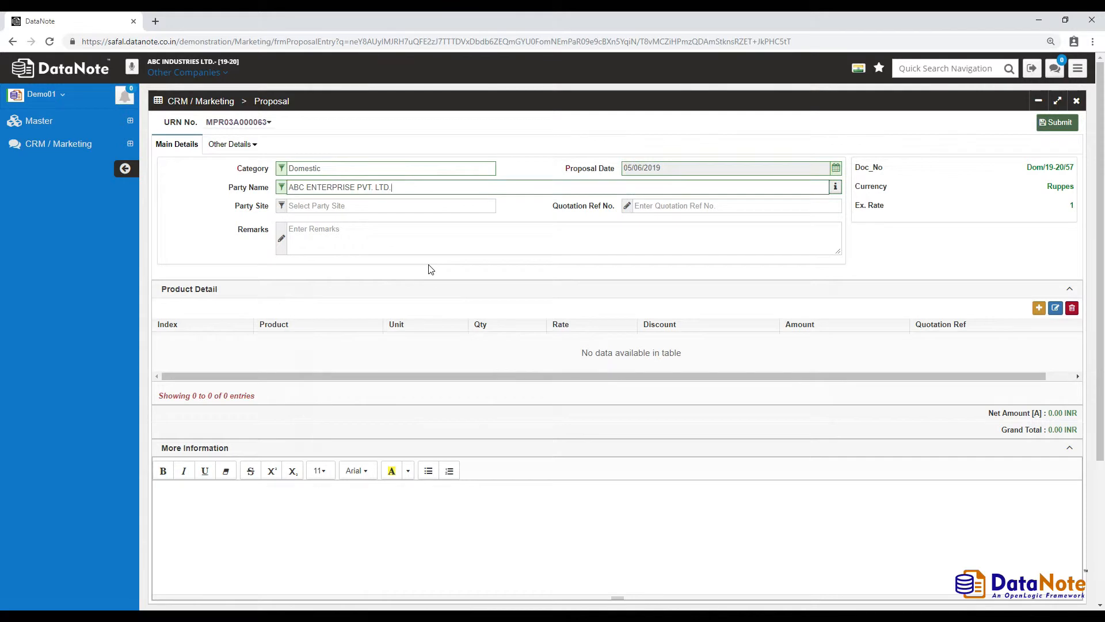
text(ahm)
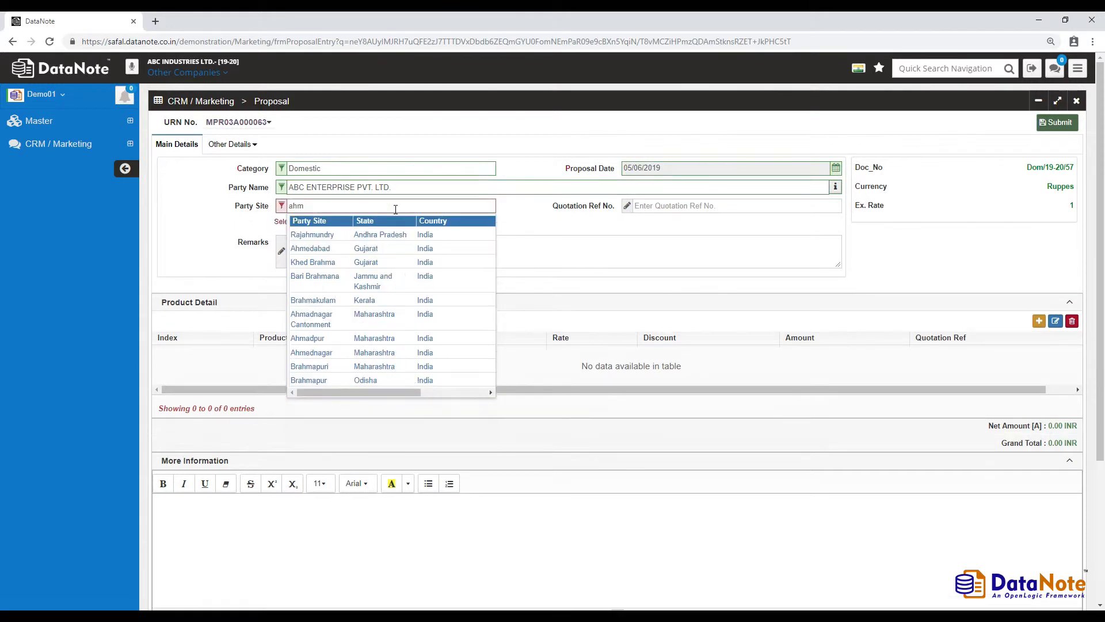
click(402, 244)
click(692, 208)
text(Q001)
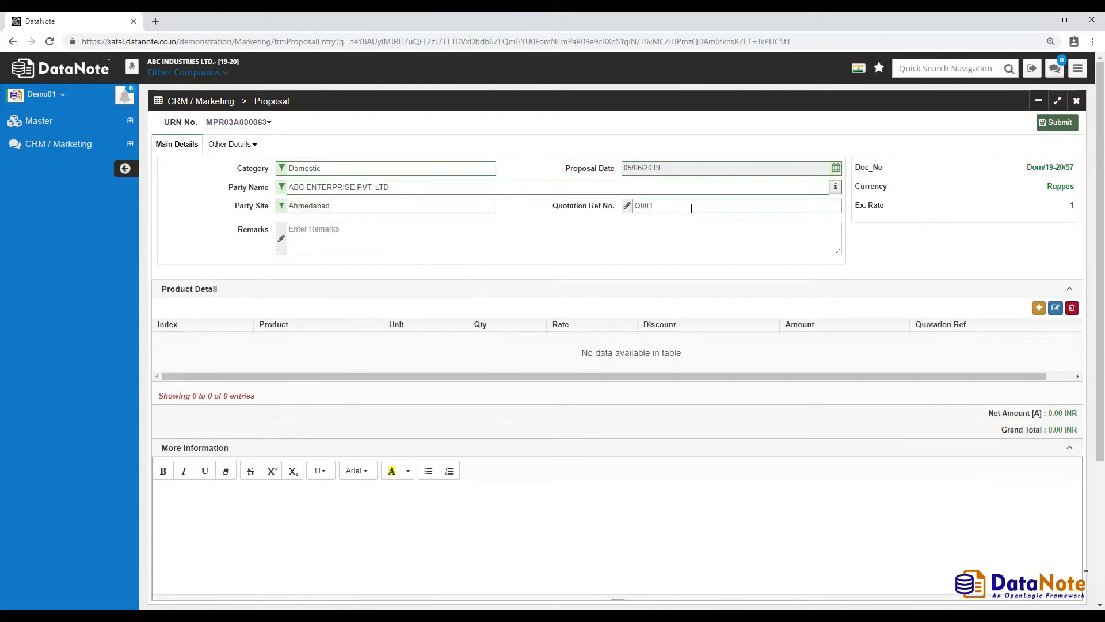
click(626, 229)
text(Add your remarks here)
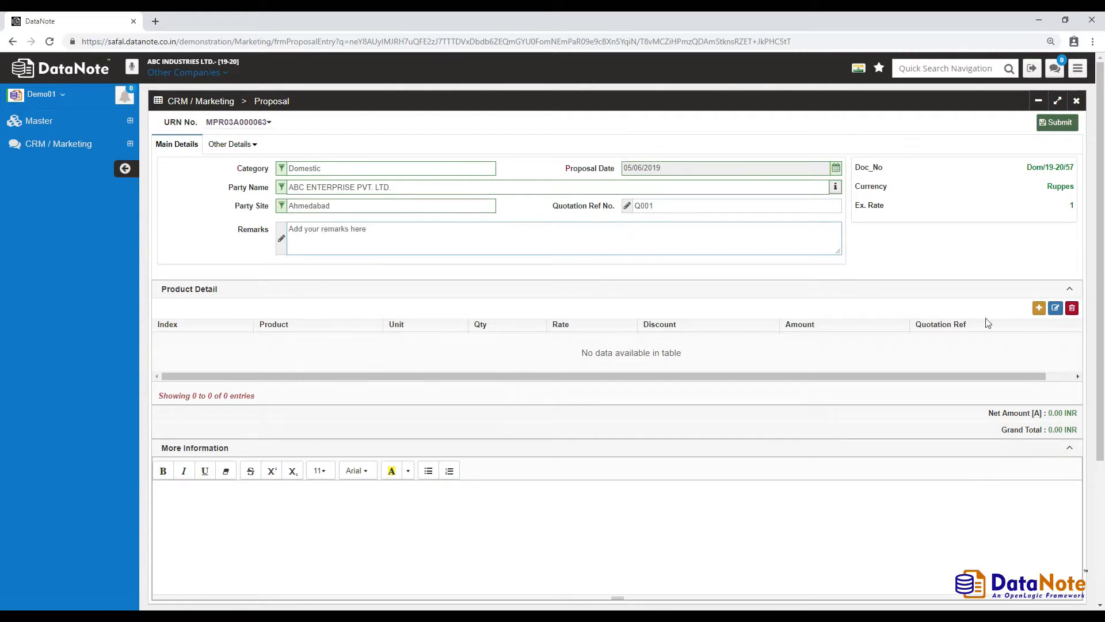
- Add a Pen product line with quantity 50 after checking its recent rates and stock
click(1038, 308)
text(pen)
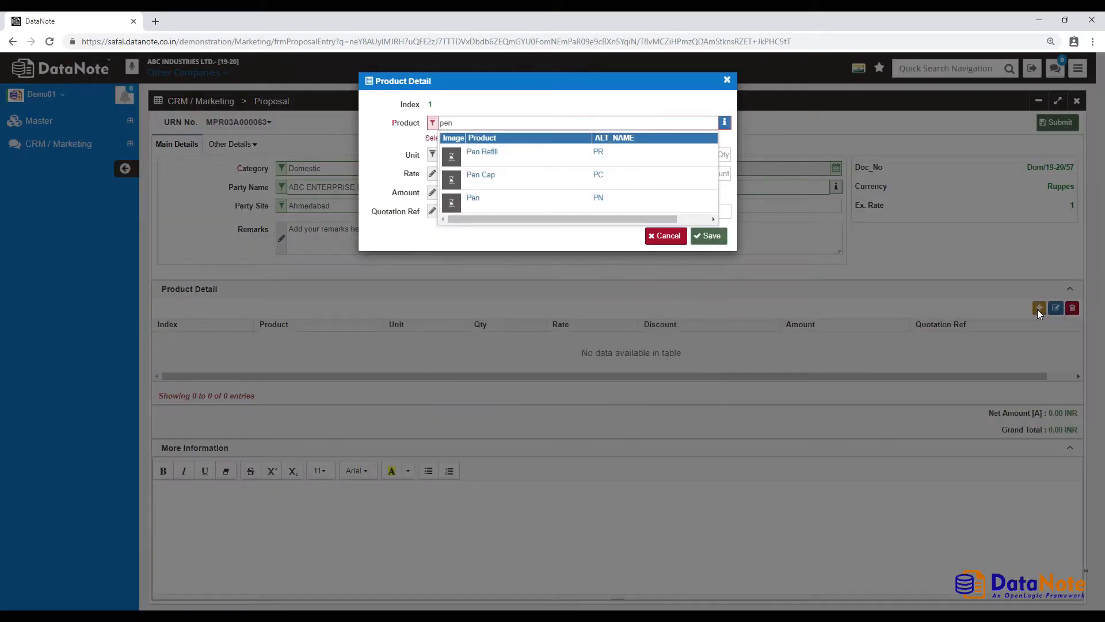
click(597, 202)
click(724, 123)
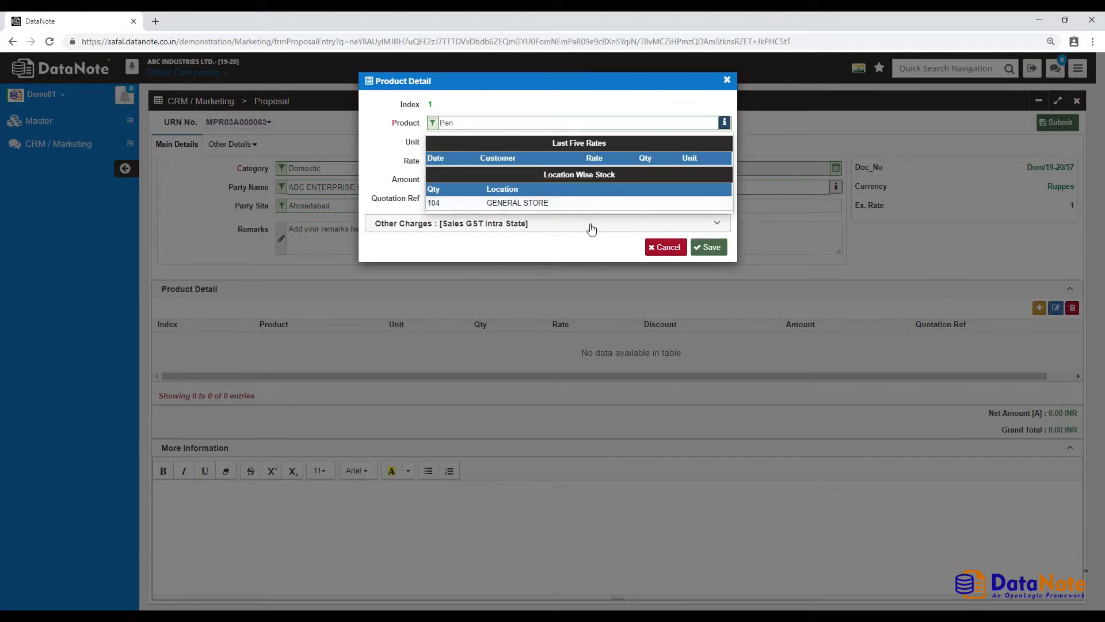
click(664, 142)
text(50)
- Give the Pen line rate 5 and quotation reference Q0001, then save it
click(505, 159)
text(5)
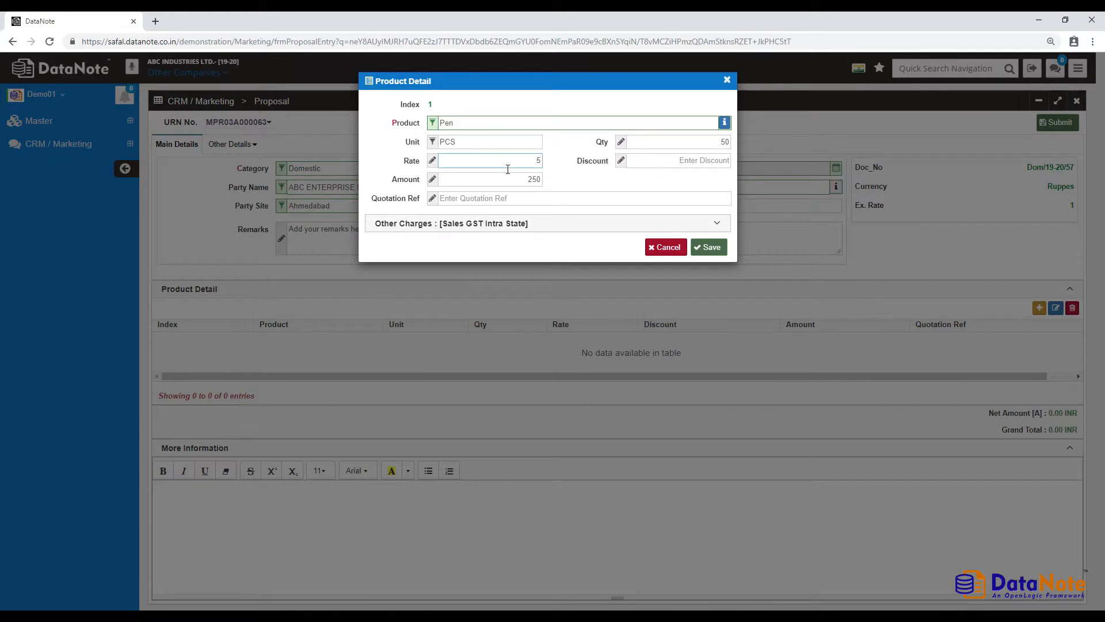
click(538, 200)
text(Q0001)
click(547, 223)
click(547, 224)
click(712, 248)
click(666, 247)
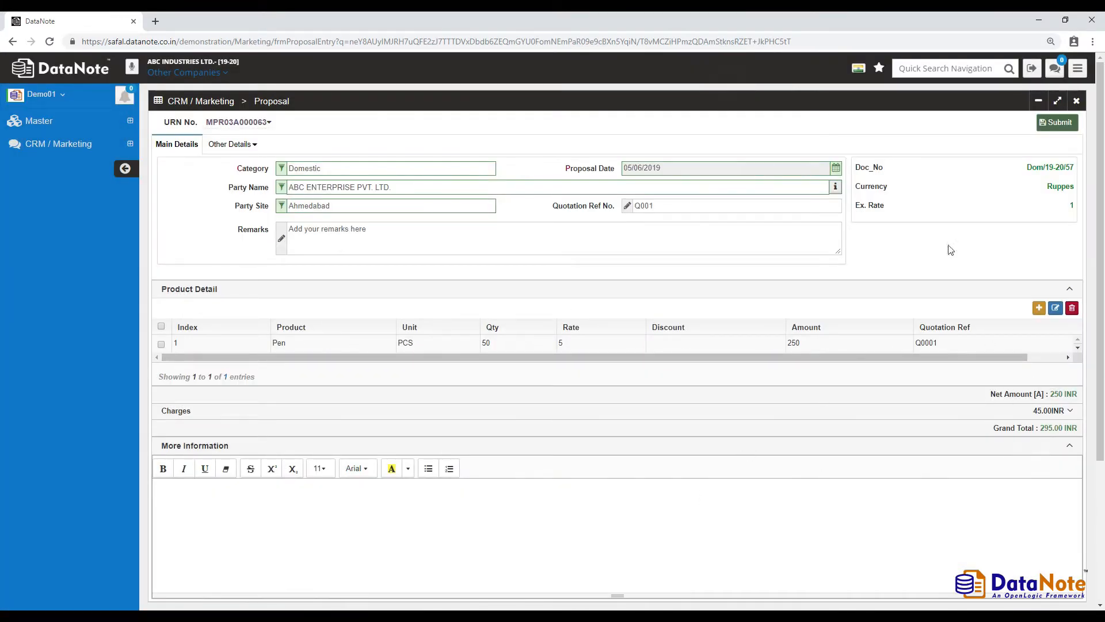
- Submit proposal Dom/19-20/57 and return to the Proposal entry list
click(1062, 124)
click(1078, 104)
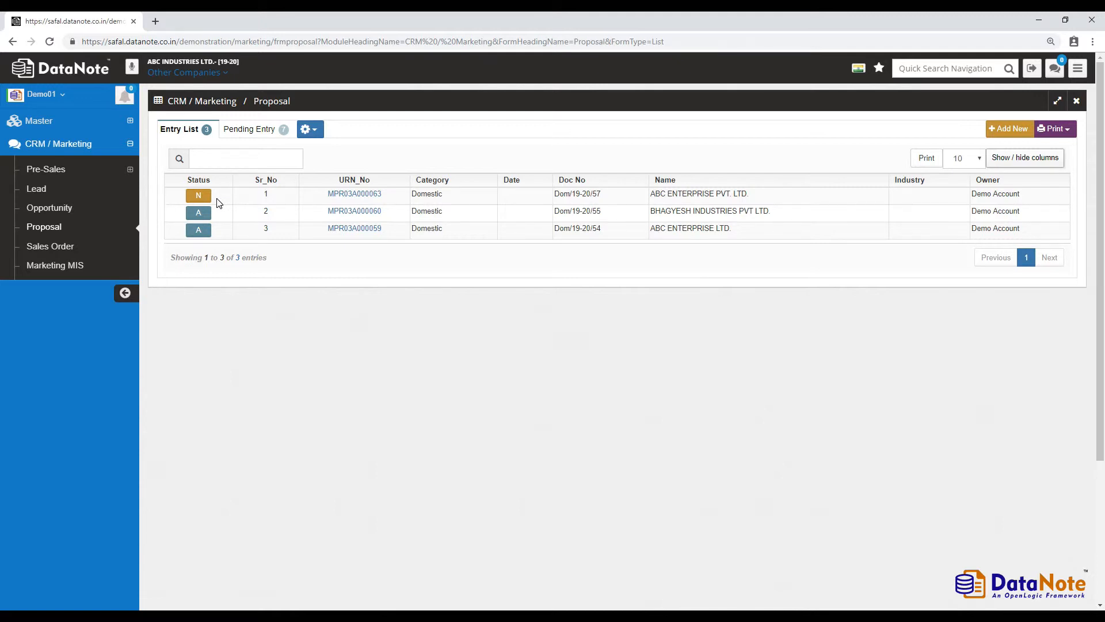
- Log out, sign back in as the approver, and view the Dom/19-20/57 approval notification
click(1032, 69)
key(Return)
click(799, 191)
text(harshit)
key(Tab)
text(d)
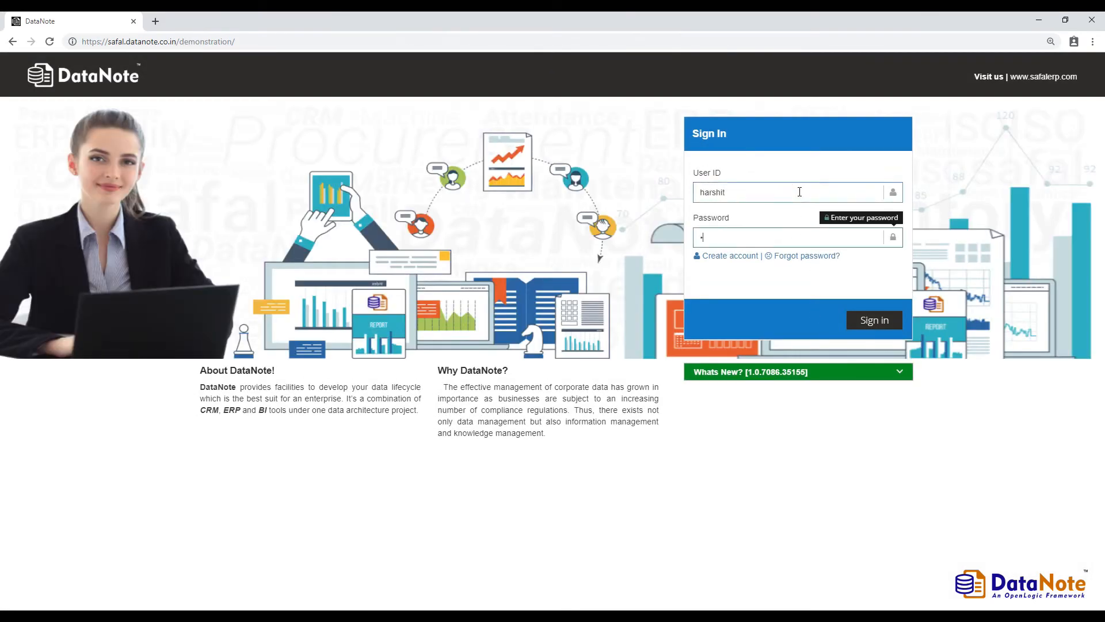
click(869, 320)
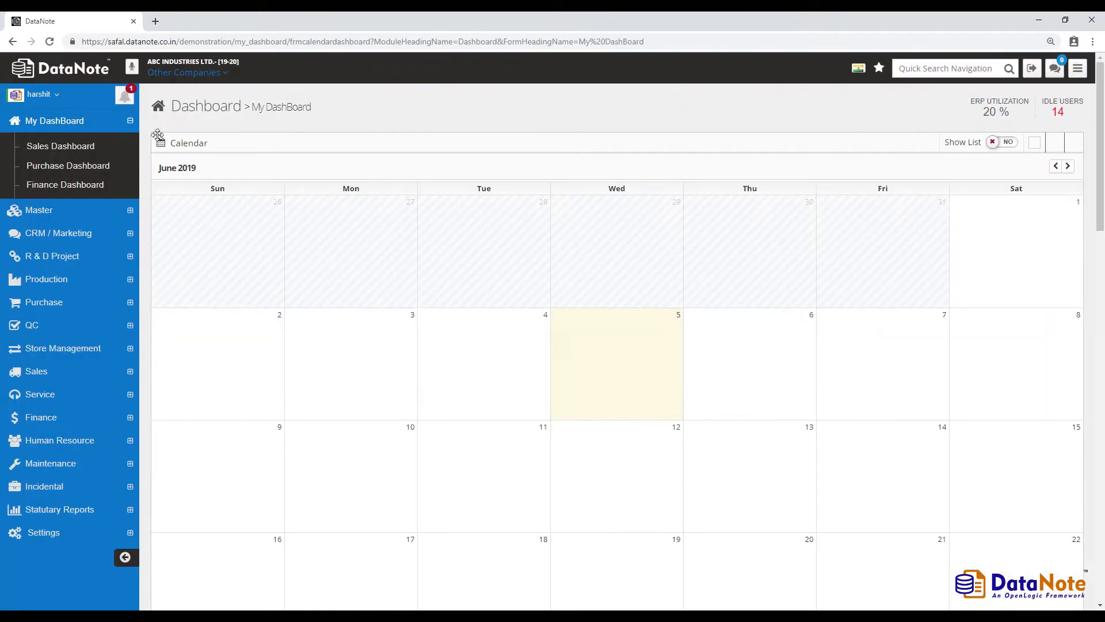
click(125, 98)
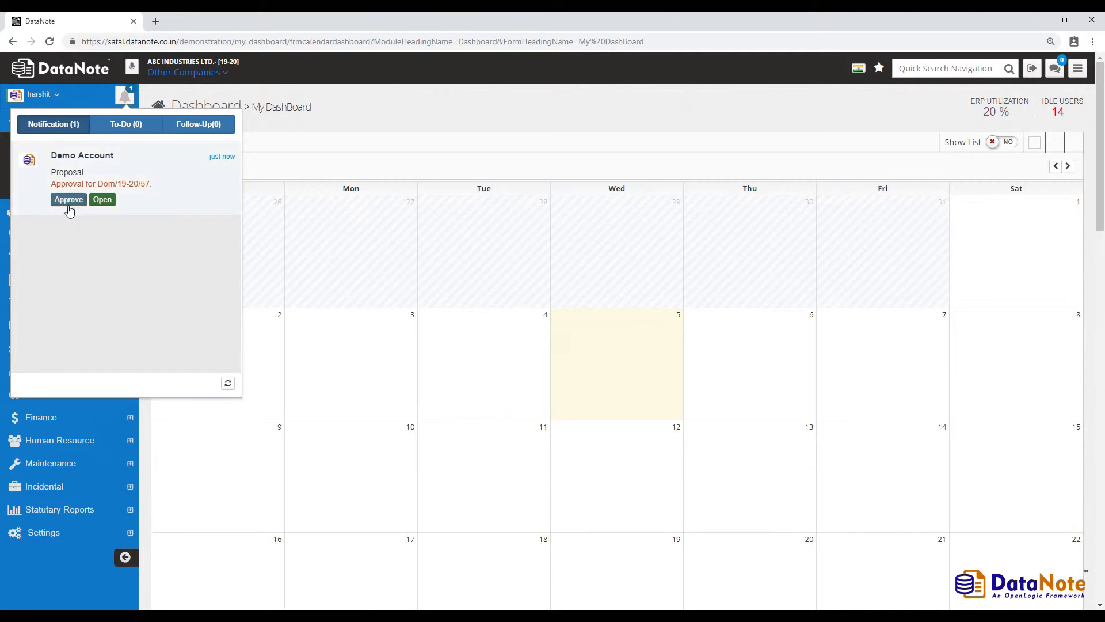
- Review proposal Dom/19-20/57 in a separate tab, then approve its pending request
click(102, 199)
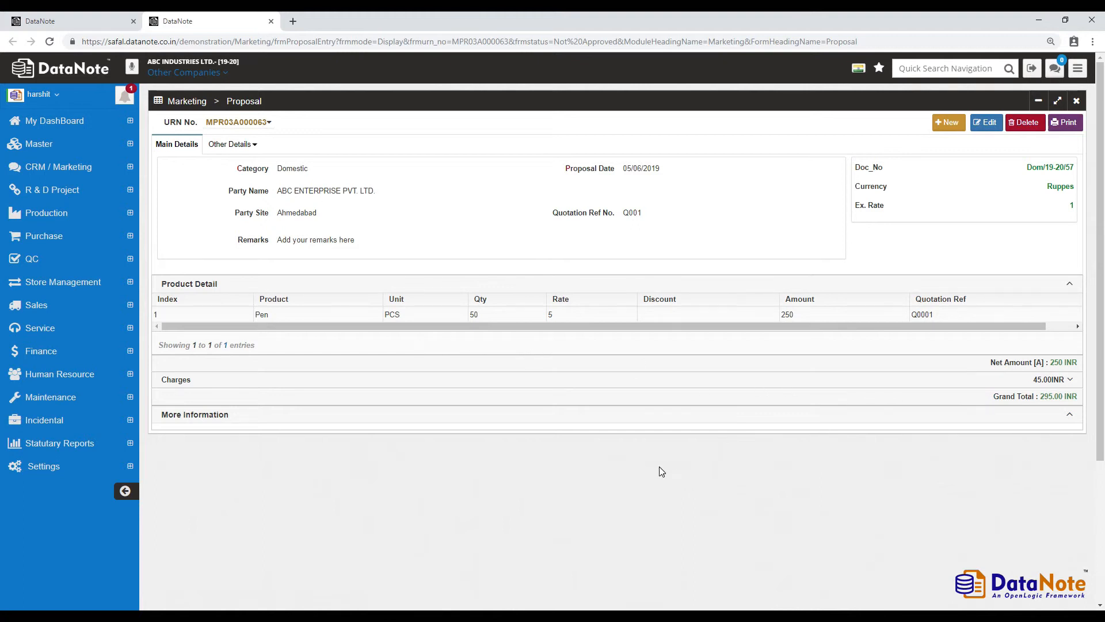
click(271, 23)
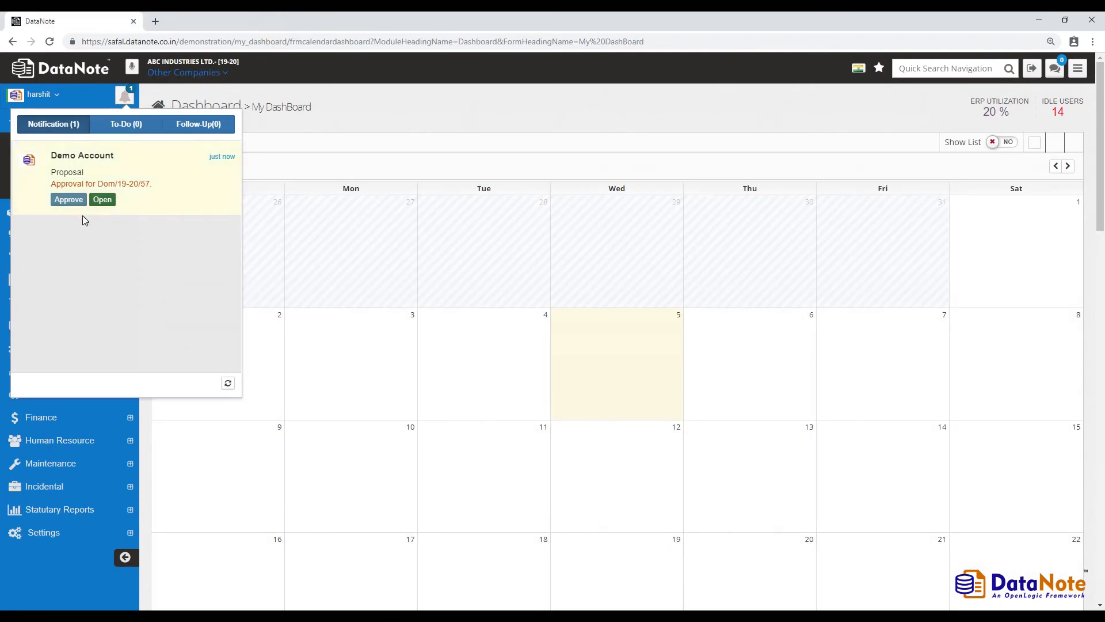
click(71, 201)
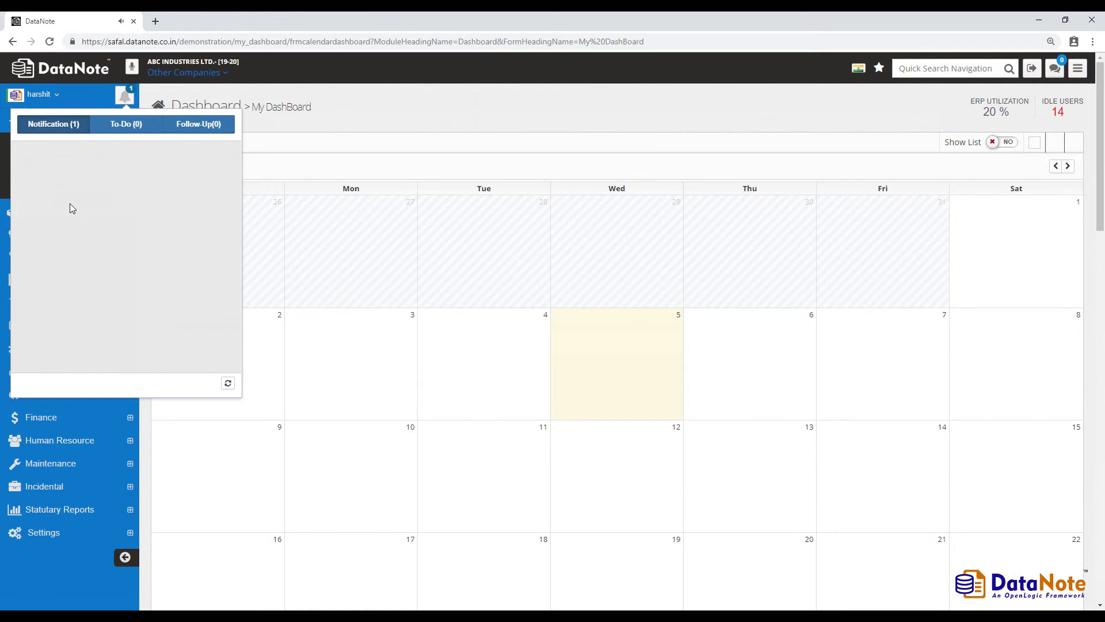
- Log out of the approver account and sign back in as the proposal's submitter
click(503, 116)
click(1031, 68)
click(806, 309)
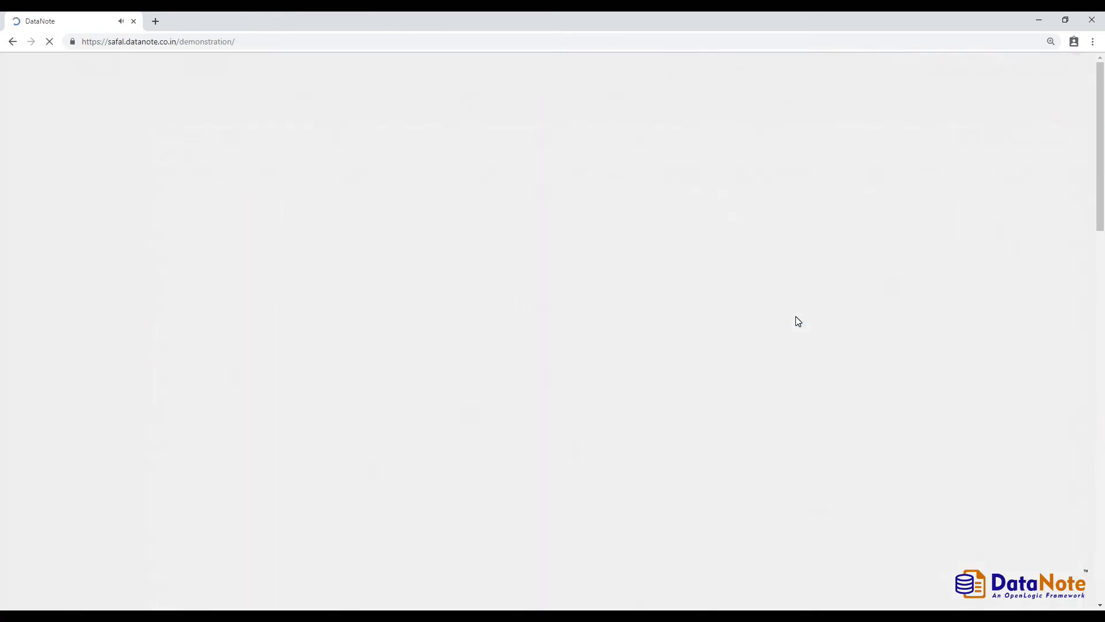
text(Demo01)
key(Tab)
text(D)
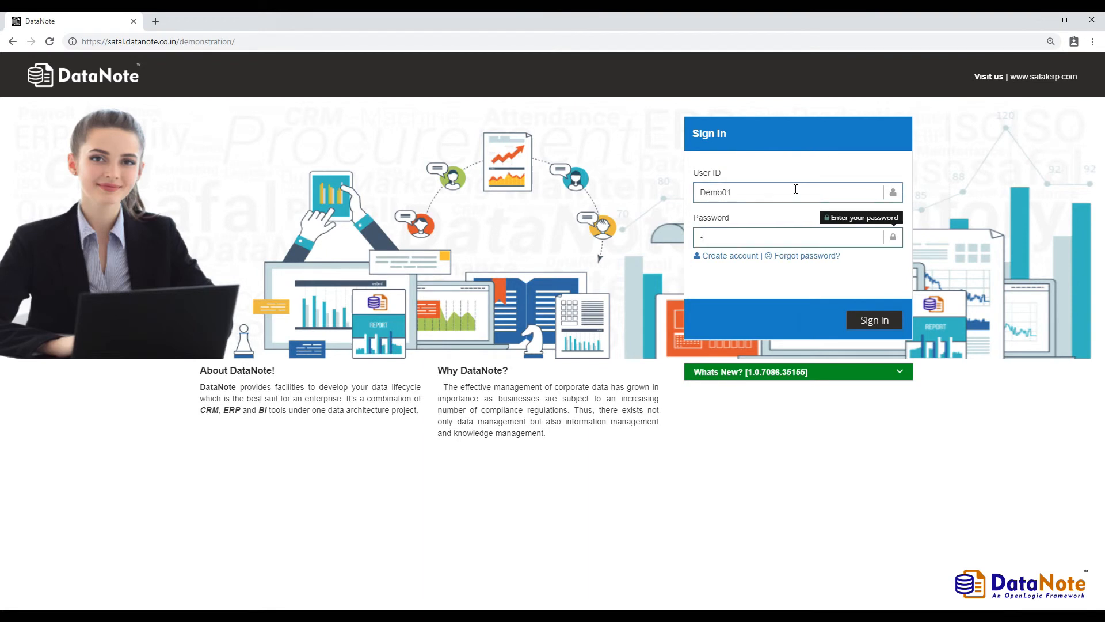
click(870, 320)
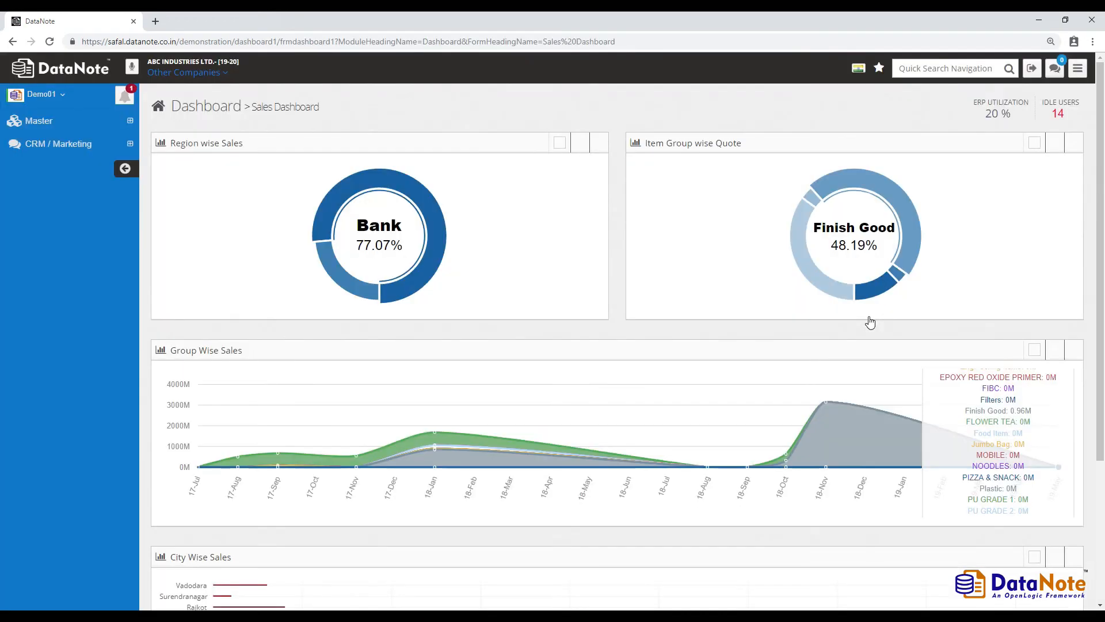
- Acknowledge the Dom/19-20/57 approval notice and open the CRM / Marketing Proposal list
click(119, 96)
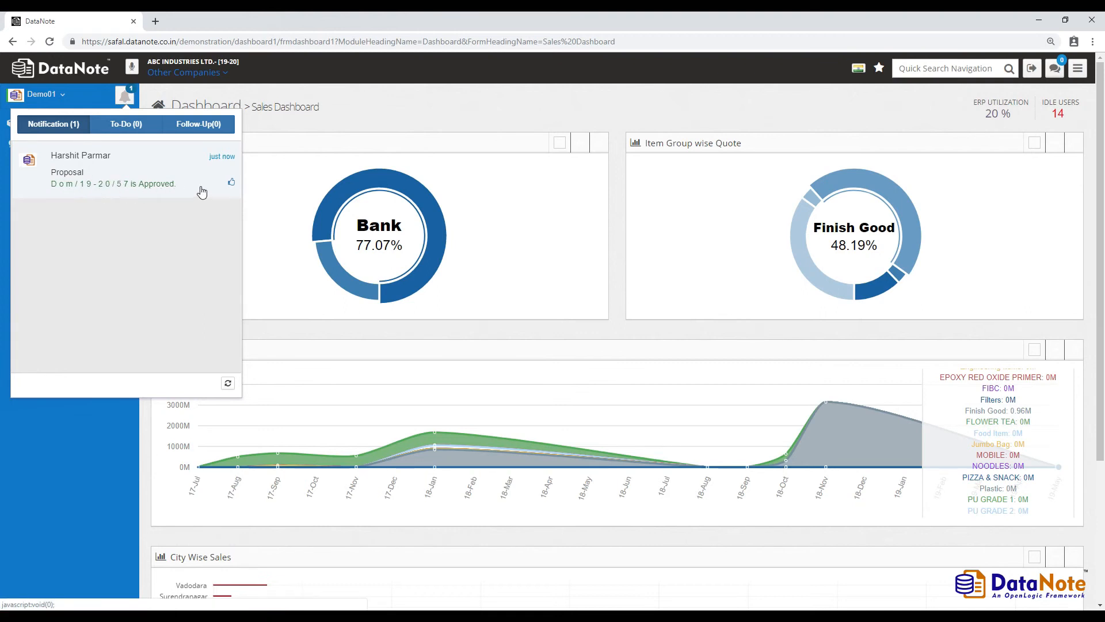
click(232, 184)
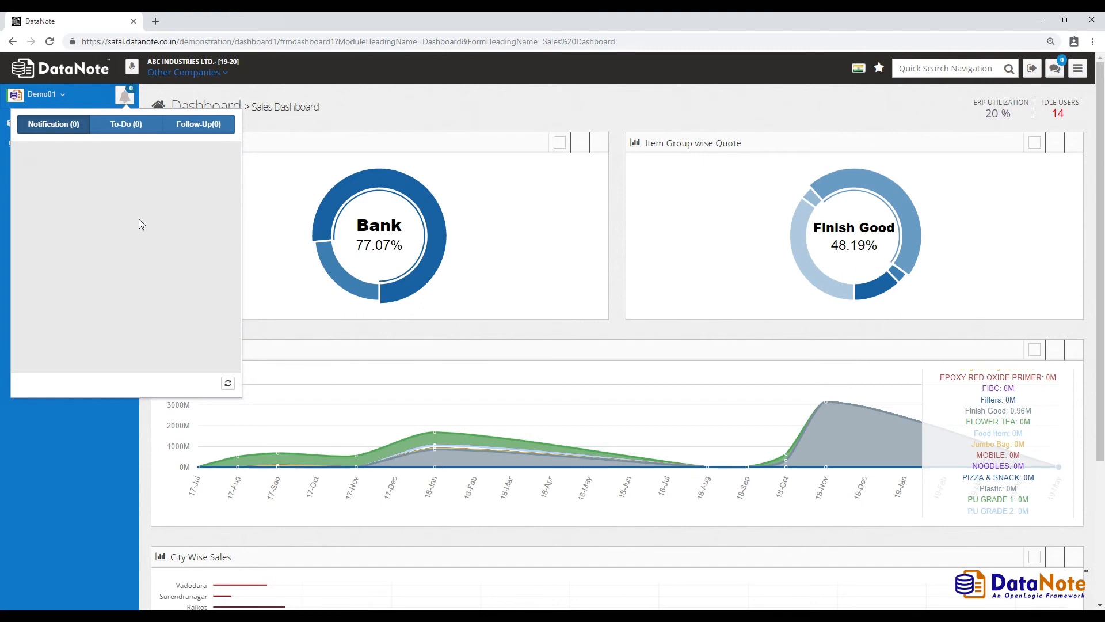
click(613, 110)
click(38, 145)
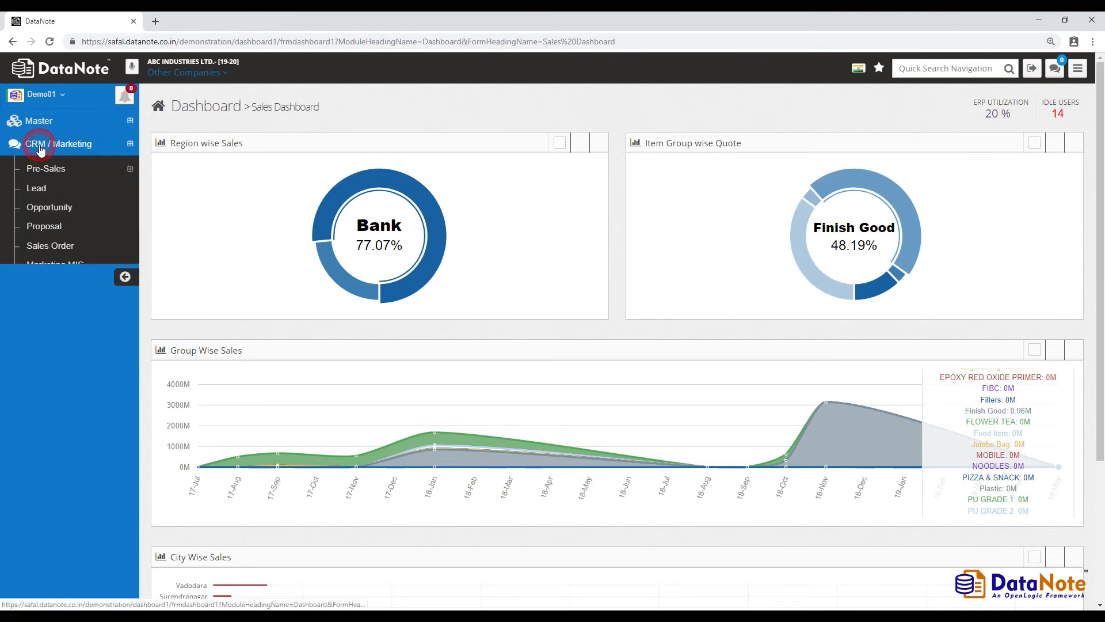
click(86, 228)
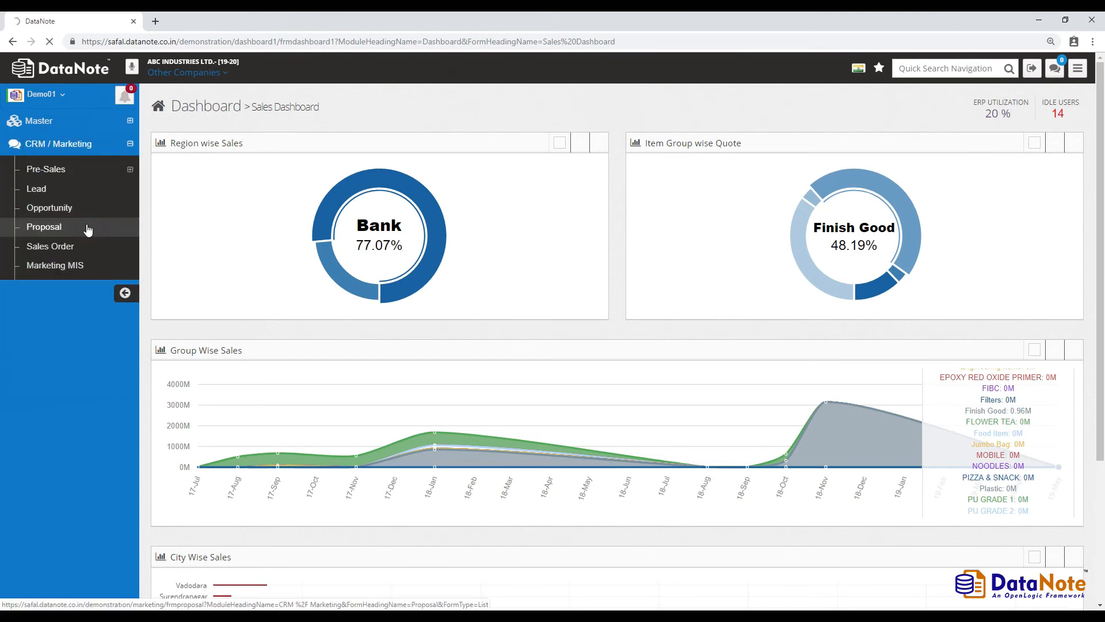